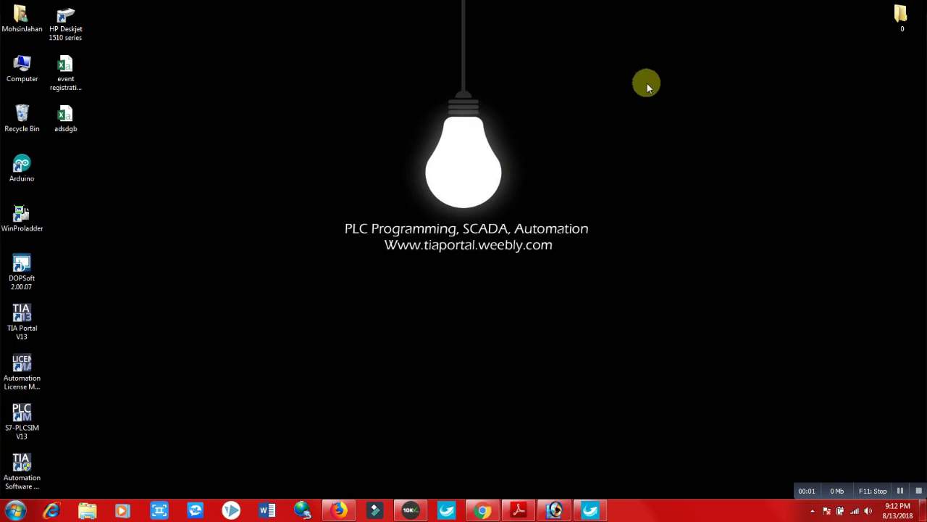
# Refresh the desktop twice, with two drag selections on it in between.
pyautogui.rightClick(646, 84)
pyautogui.click(667, 119)
pyautogui.moveTo(339, 214); pyautogui.dragTo(595, 256)
pyautogui.moveTo(333, 215); pyautogui.dragTo(595, 259)
pyautogui.rightClick(591, 71)
pyautogui.click(612, 106)
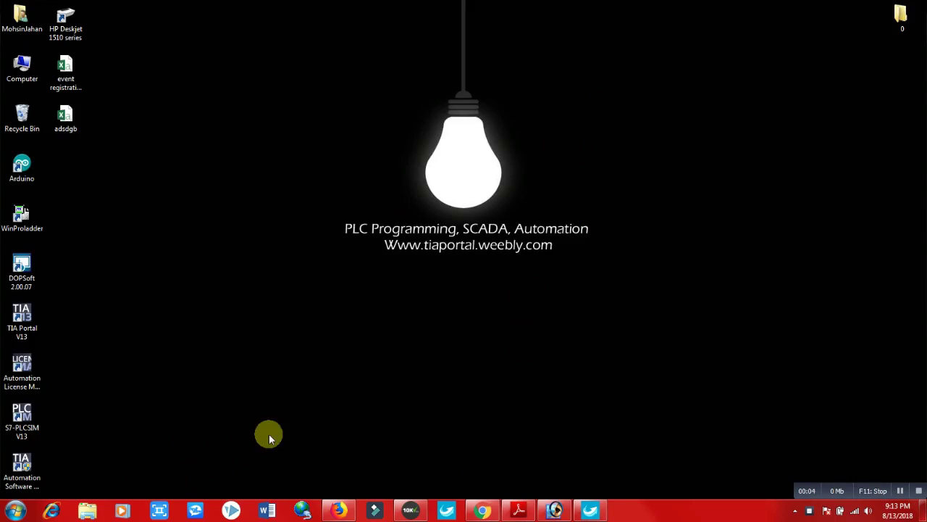
# Return to the Firefox PL-2303 driver page and scroll down to its Download File links.
pyautogui.click(337, 507)
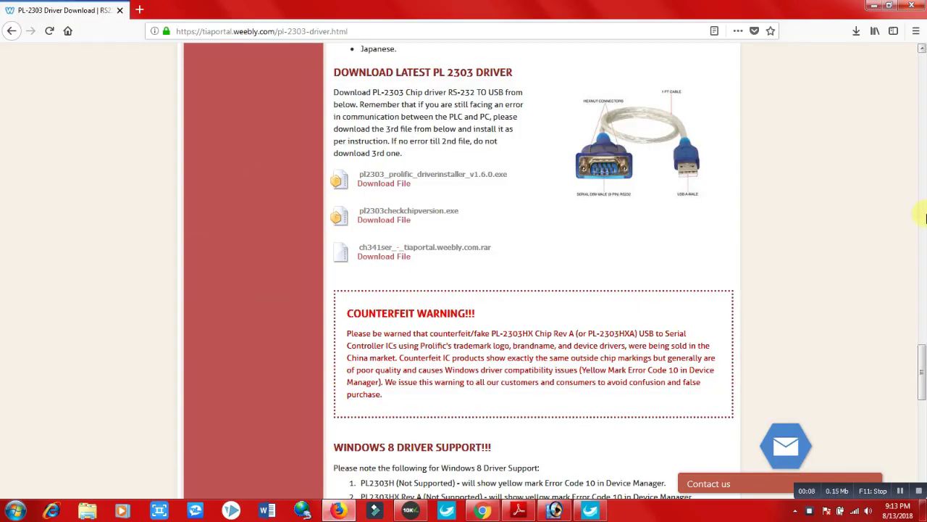
pyautogui.scroll(15, 925, 217)
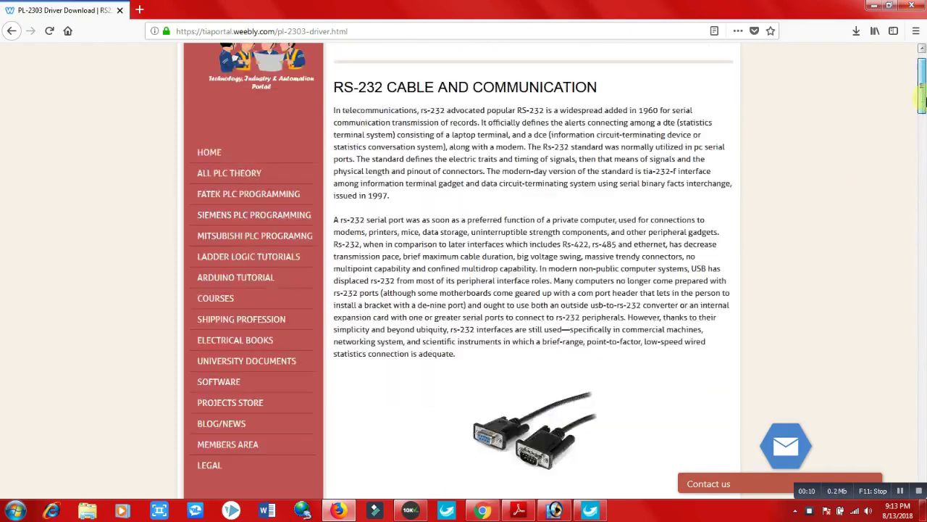
pyautogui.scroll(1, 922, 101)
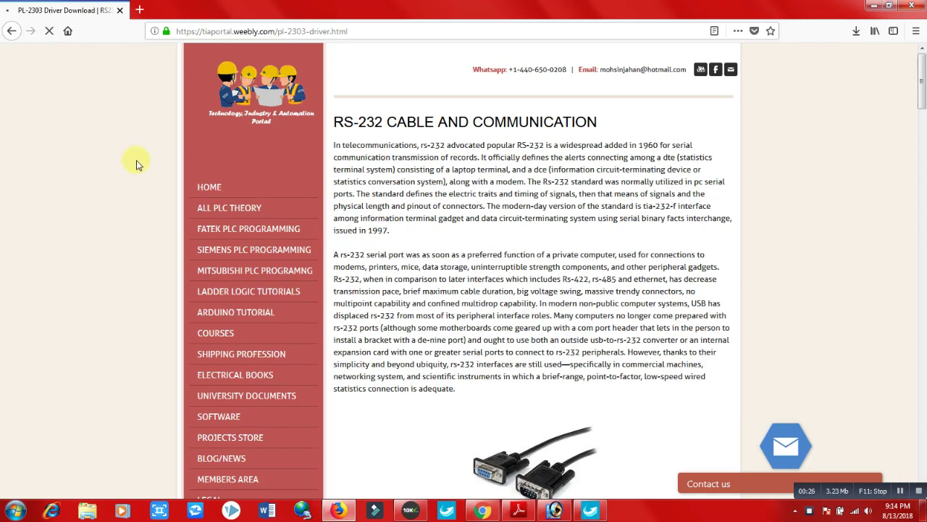
pyautogui.moveTo(209, 208)
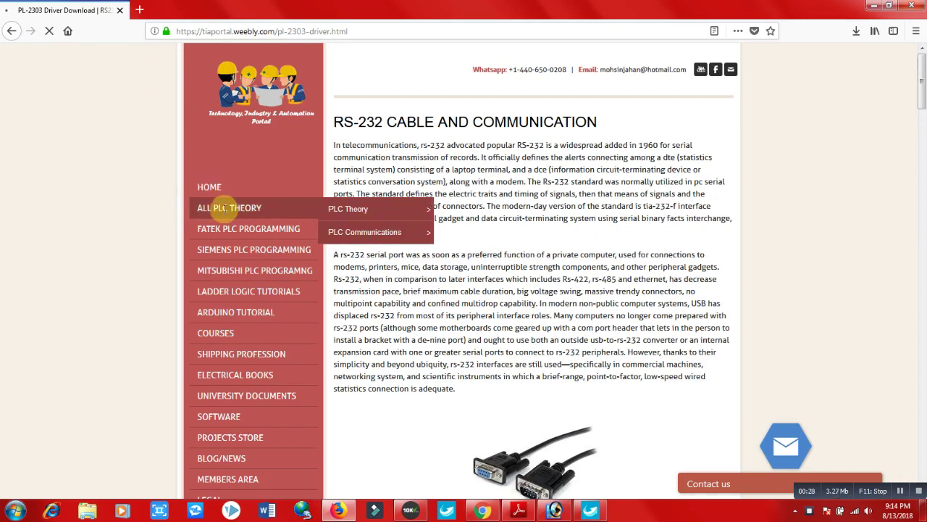
pyautogui.moveTo(355, 232)
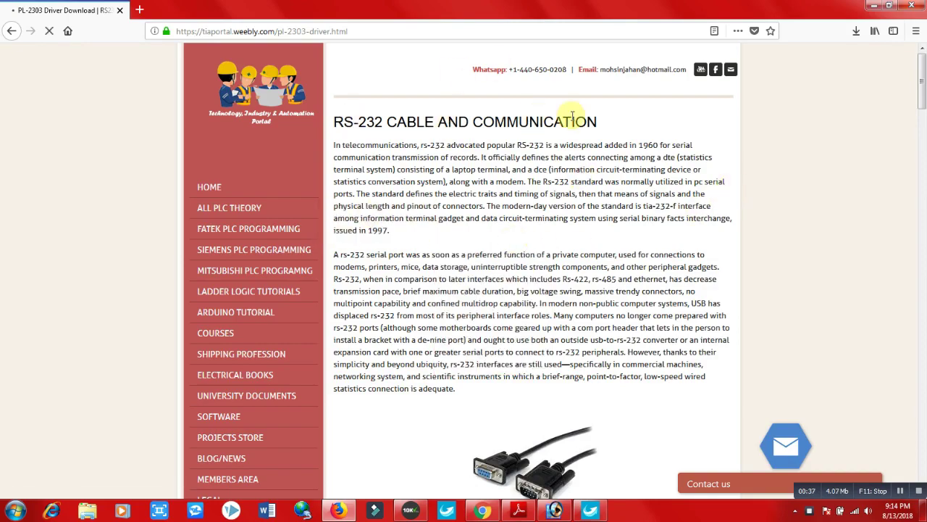
pyautogui.moveTo(923, 90); pyautogui.dragTo(923, 380)
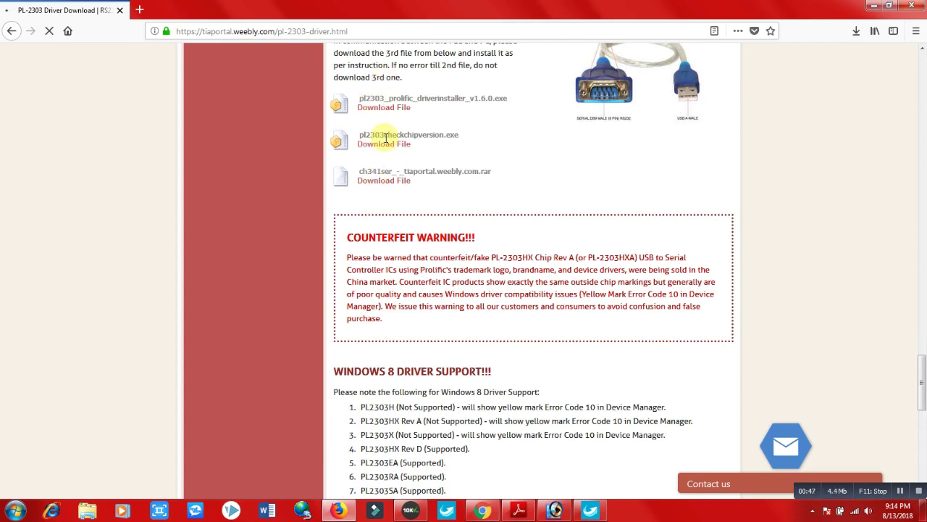
# Download pl2303_prolific_driverinstaller_v1.6.0.exe and check it finished in the Downloads list.
pyautogui.click(386, 109)
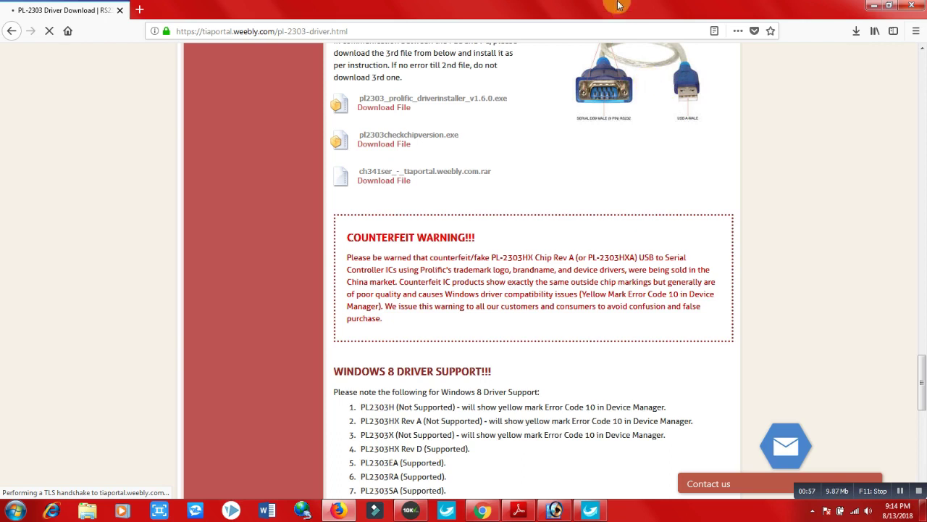
pyautogui.click(378, 109)
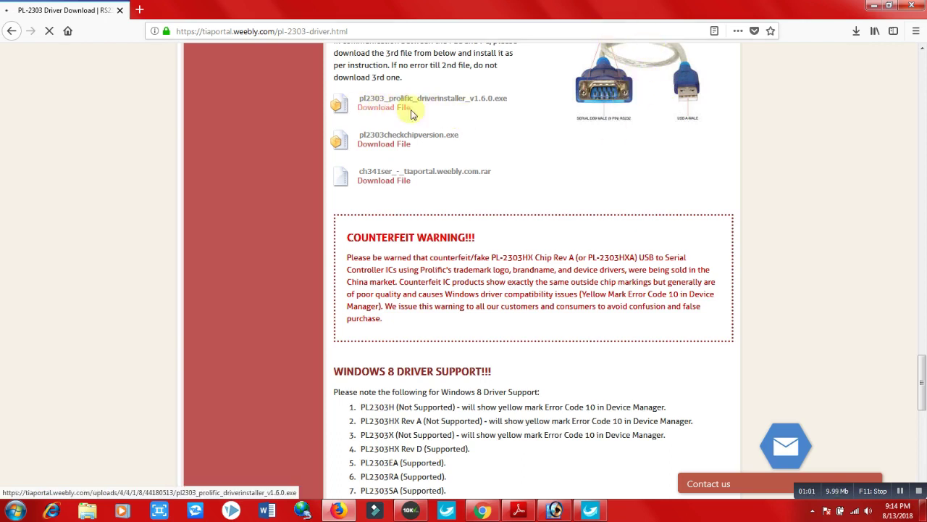
pyautogui.click(859, 33)
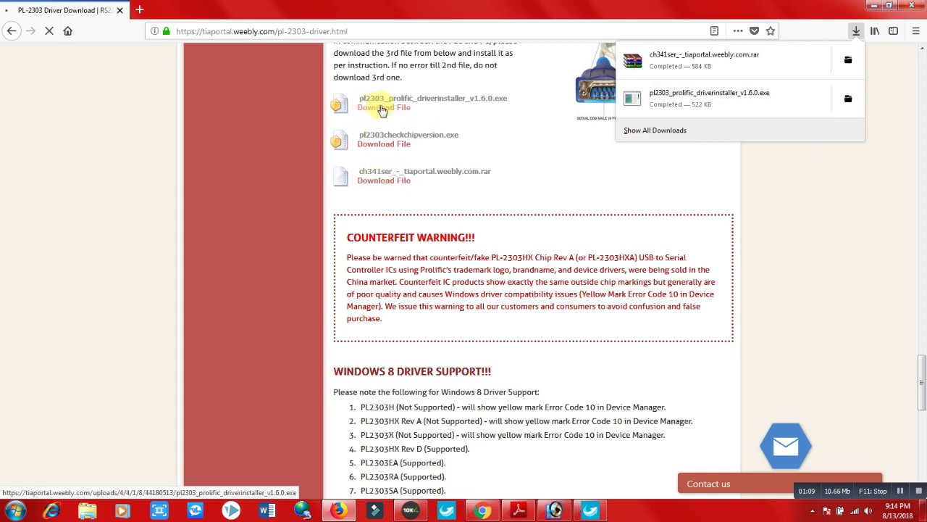
pyautogui.click(375, 115)
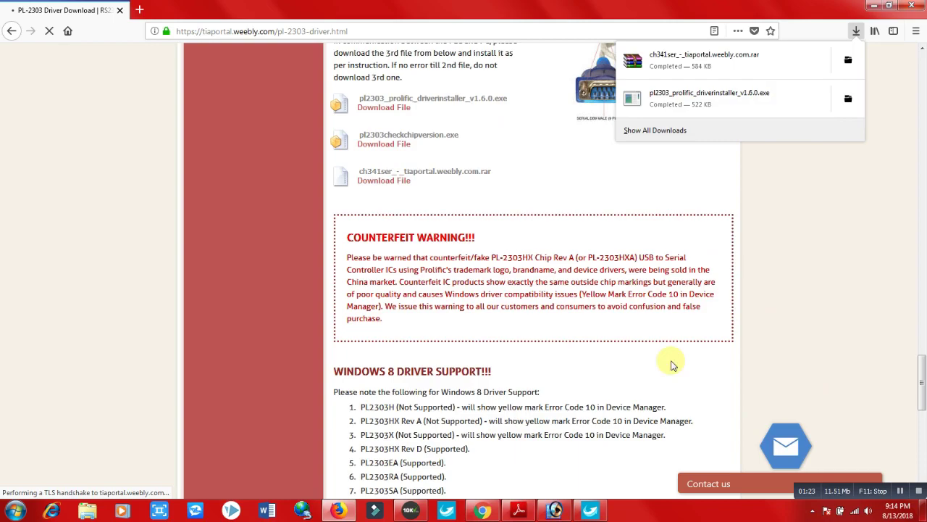
# Minimize Firefox and refresh the desktop twice, with drag selections in between.
pyautogui.click(870, 6)
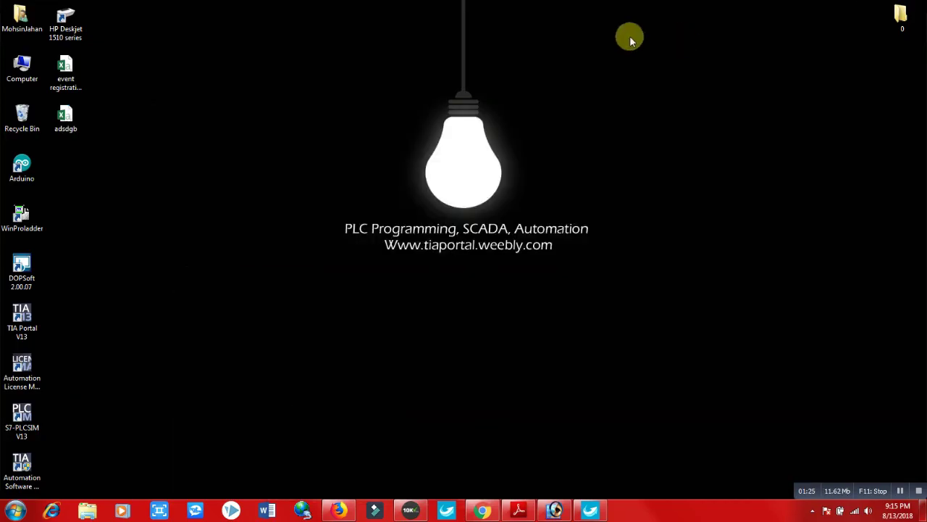
pyautogui.rightClick(628, 36)
pyautogui.click(637, 68)
pyautogui.moveTo(336, 216); pyautogui.dragTo(638, 282)
pyautogui.rightClick(662, 185)
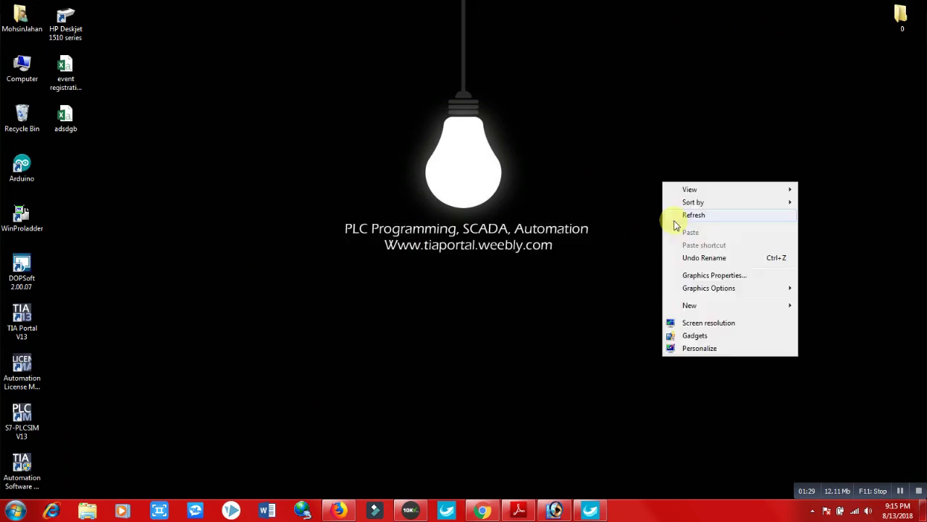
pyautogui.click(673, 213)
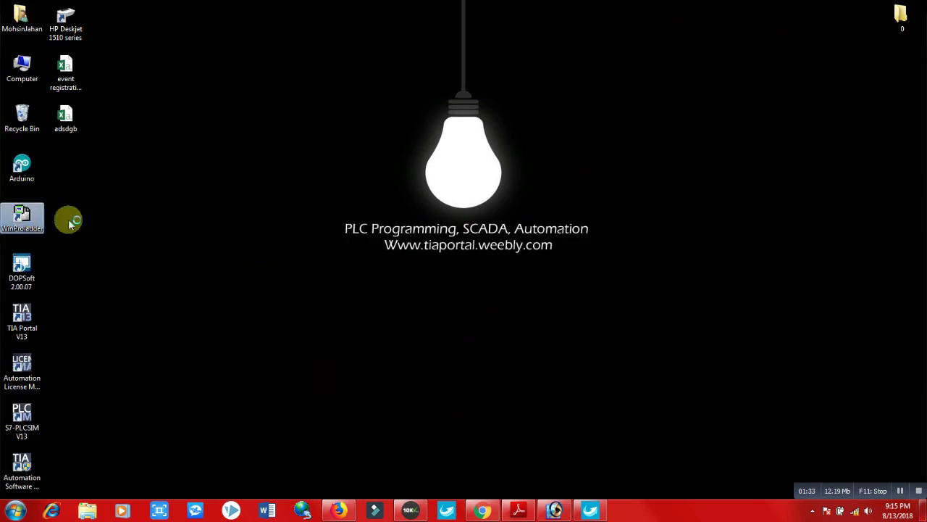
pyautogui.moveTo(337, 211); pyautogui.dragTo(634, 258)
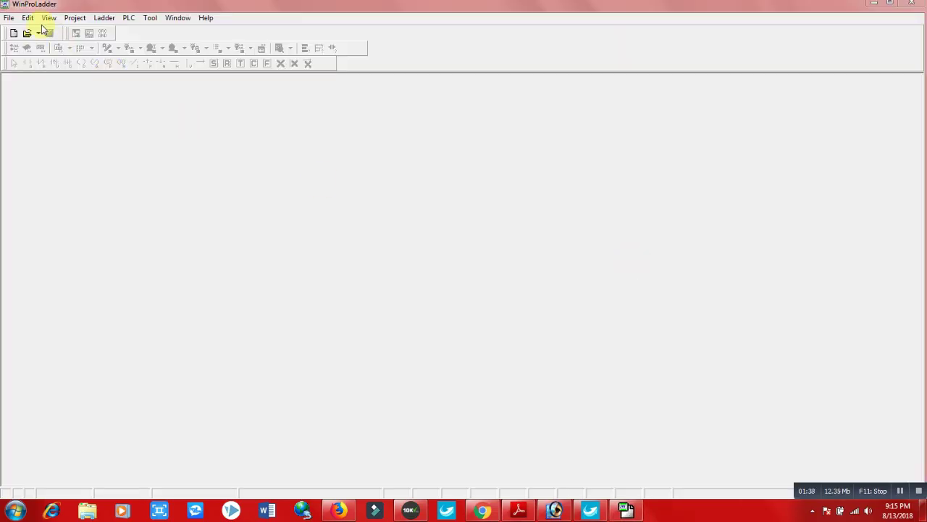
# Create a new project with PLC model FBs- / 14 / MA (FBs-14MA).
pyautogui.click(9, 17)
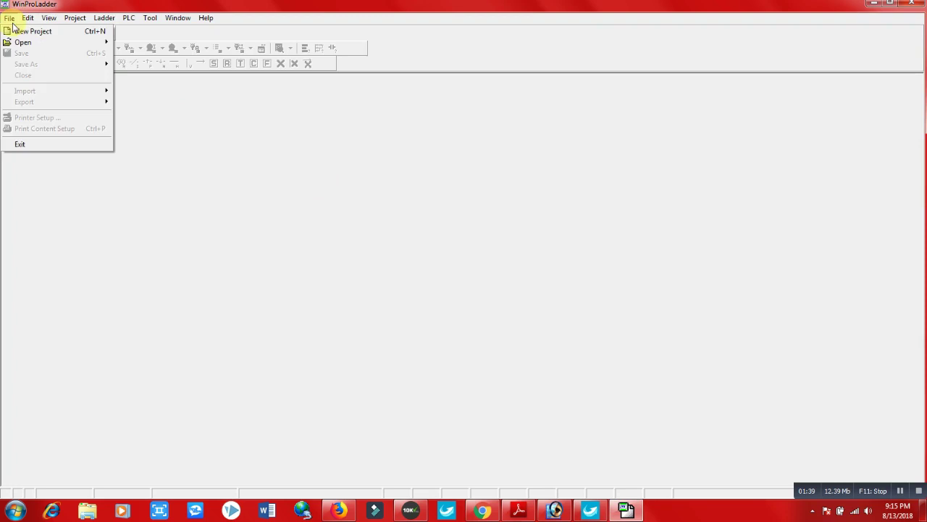
pyautogui.click(14, 31)
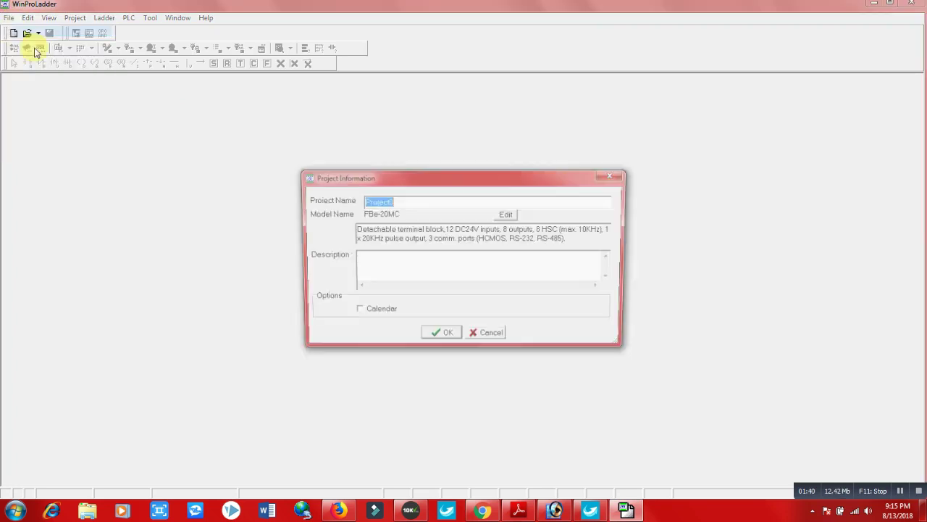
pyautogui.click(505, 213)
pyautogui.click(432, 263)
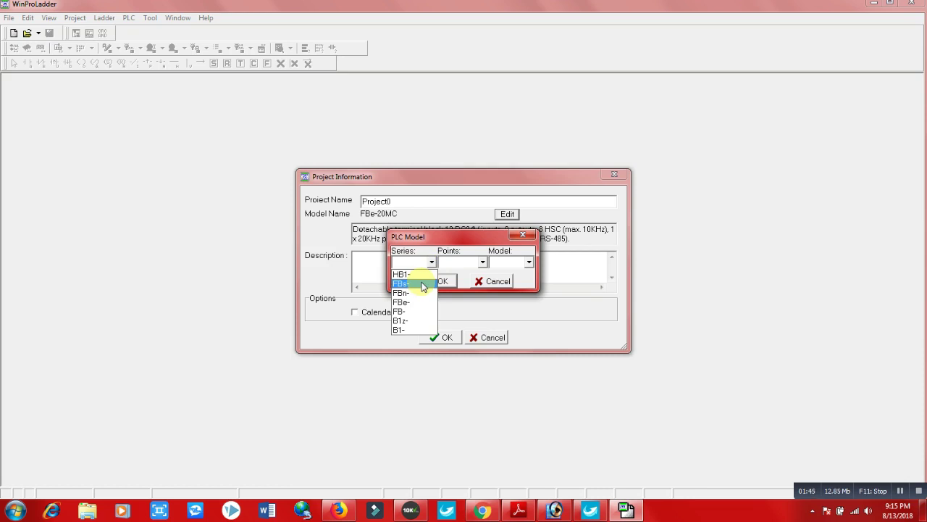
pyautogui.click(423, 285)
pyautogui.click(482, 262)
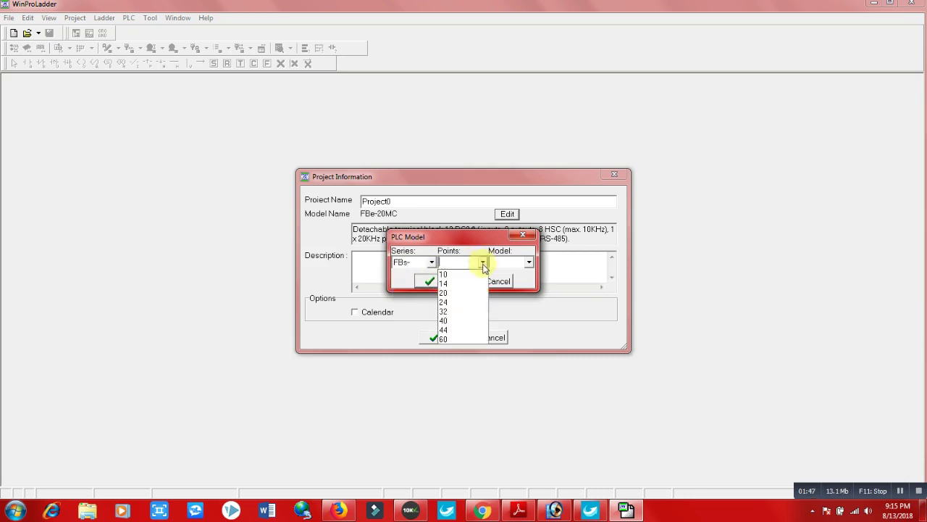
pyautogui.click(472, 283)
pyautogui.click(529, 262)
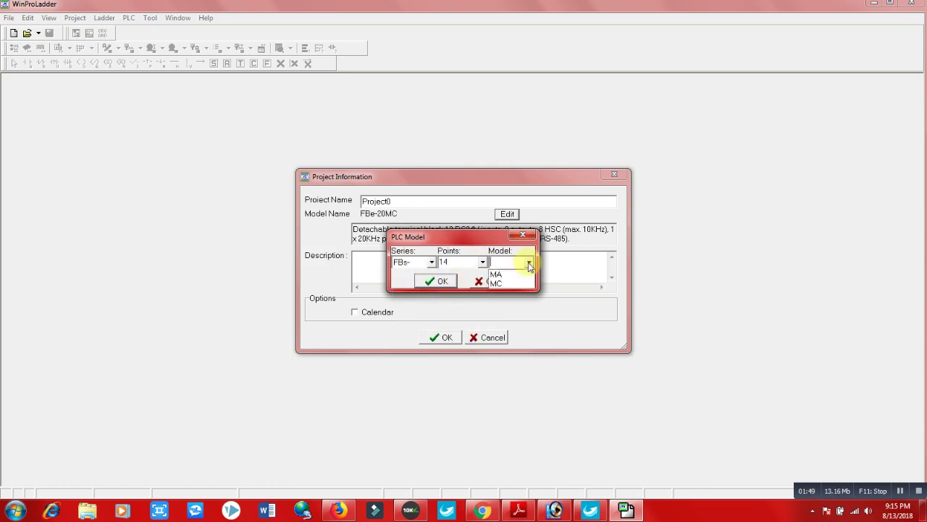
pyautogui.click(523, 276)
pyautogui.click(439, 281)
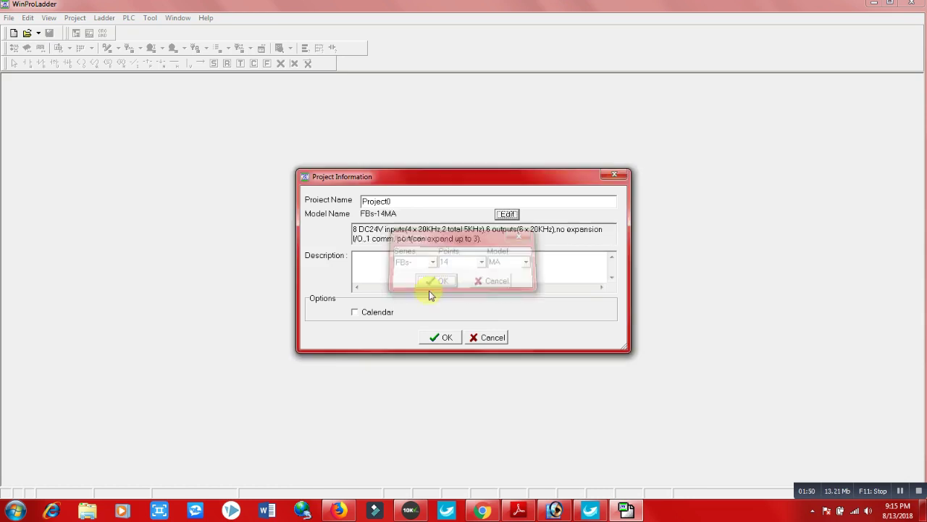
pyautogui.click(441, 337)
# Place a normally open X0 contact at the start of rung N000.
pyautogui.click(366, 176)
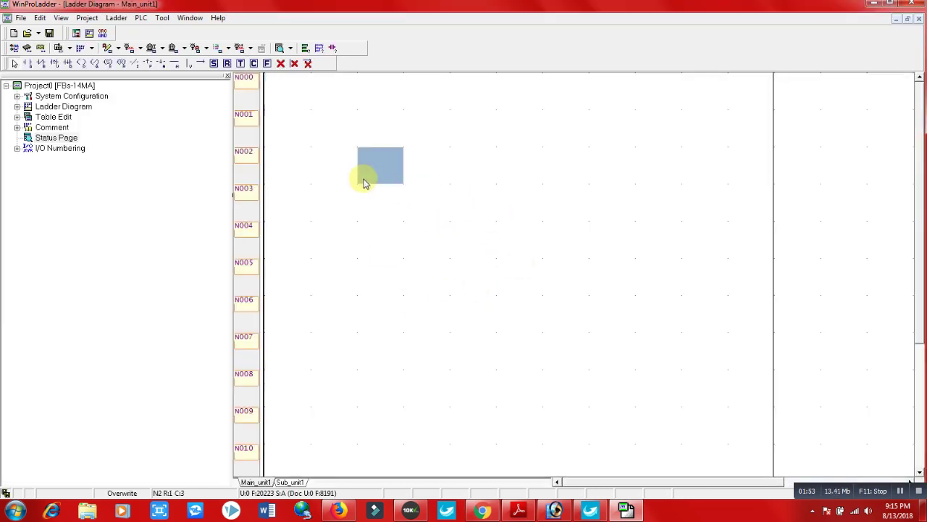
pyautogui.click(290, 95)
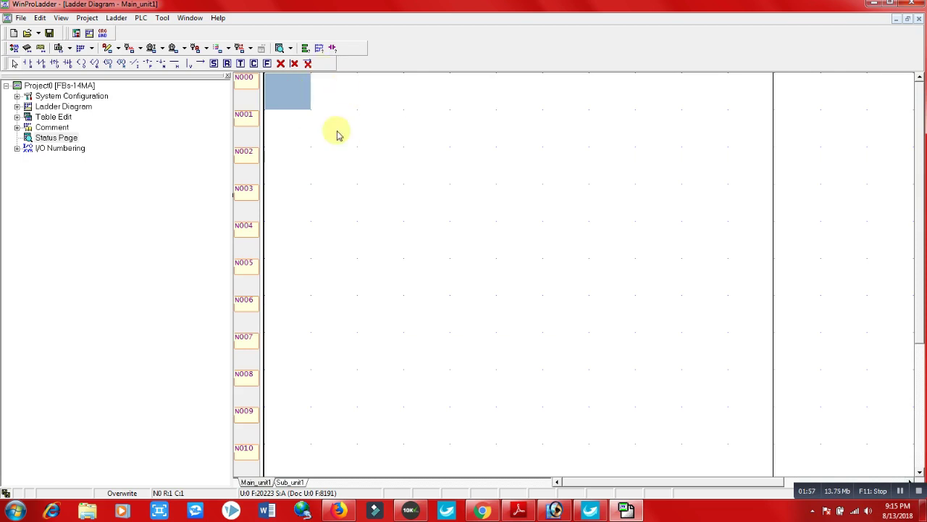
pyautogui.click(26, 64)
pyautogui.click(291, 100)
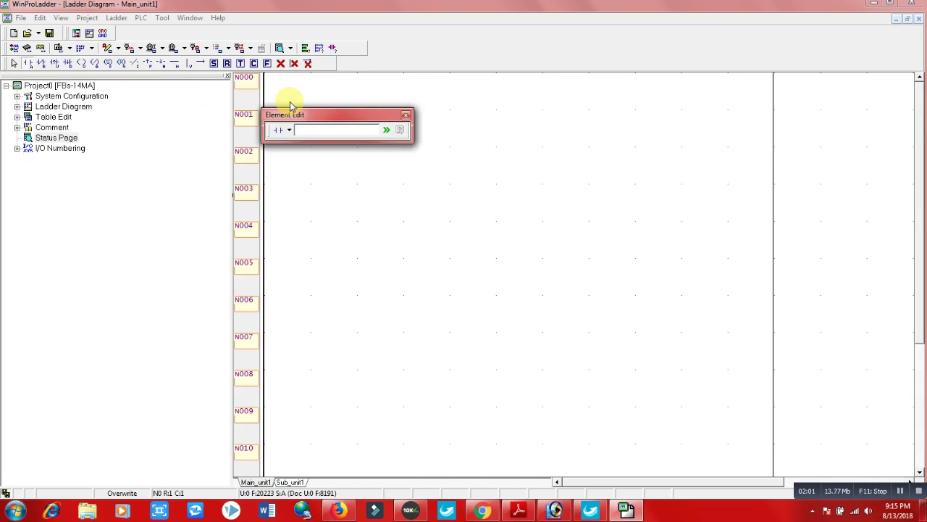
pyautogui.write('X0')
pyautogui.press('Return')
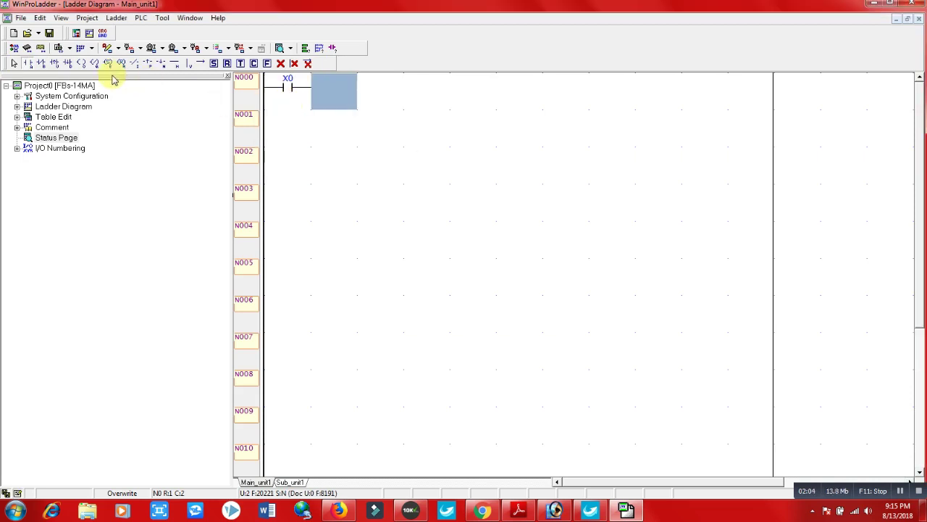
# Add a Y0 output coil at the end of rung N000, dismissing a warning first.
pyautogui.click(81, 63)
pyautogui.click(316, 84)
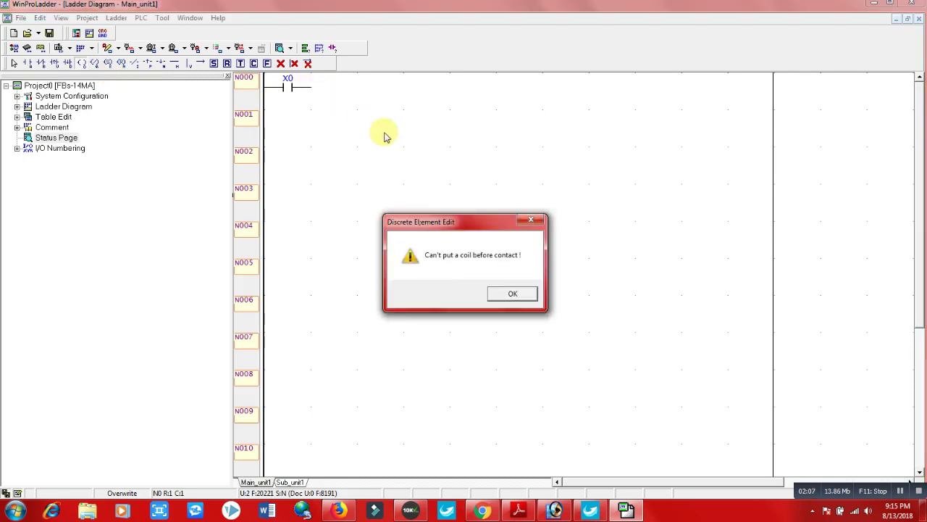
pyautogui.click(498, 293)
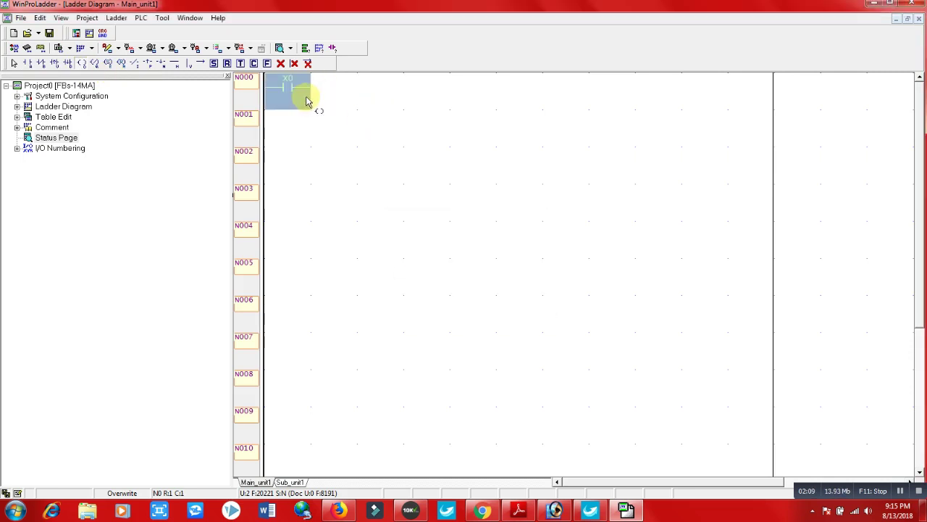
pyautogui.click(340, 98)
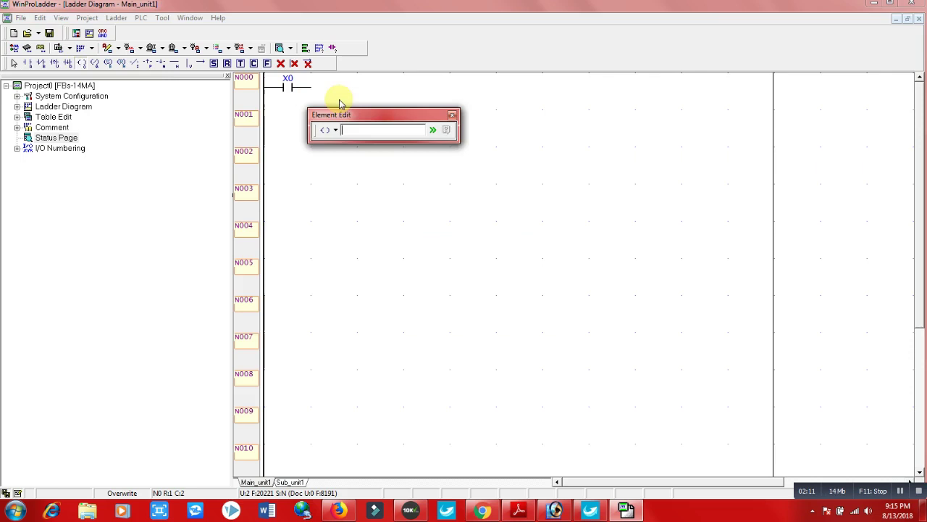
pyautogui.write('Y0')
pyautogui.press('Return')
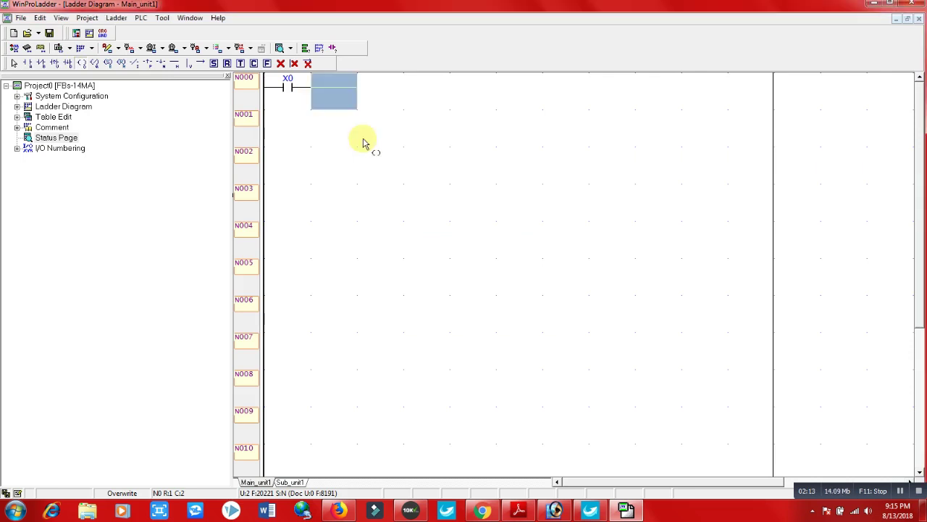
# Open and close the File menu and the element editor without making changes.
pyautogui.click(21, 18)
pyautogui.click(20, 19)
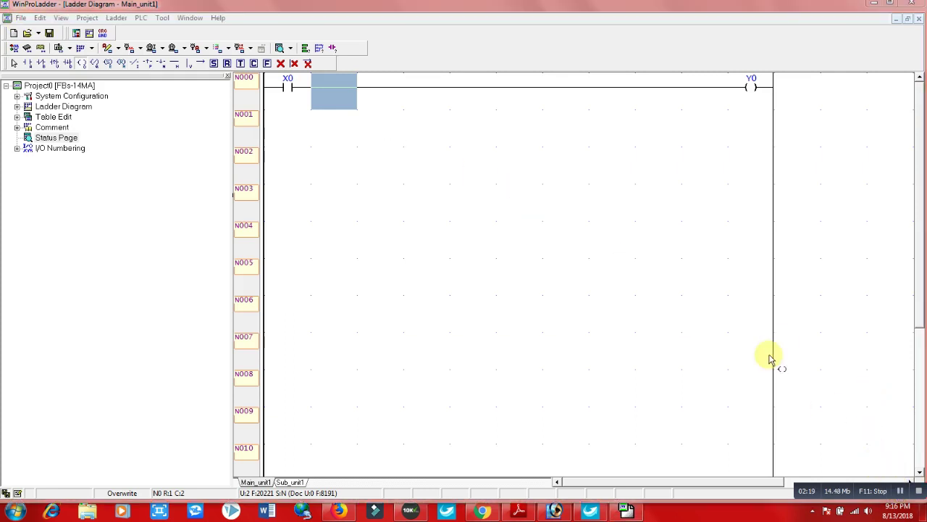
pyautogui.doubleClick(466, 194)
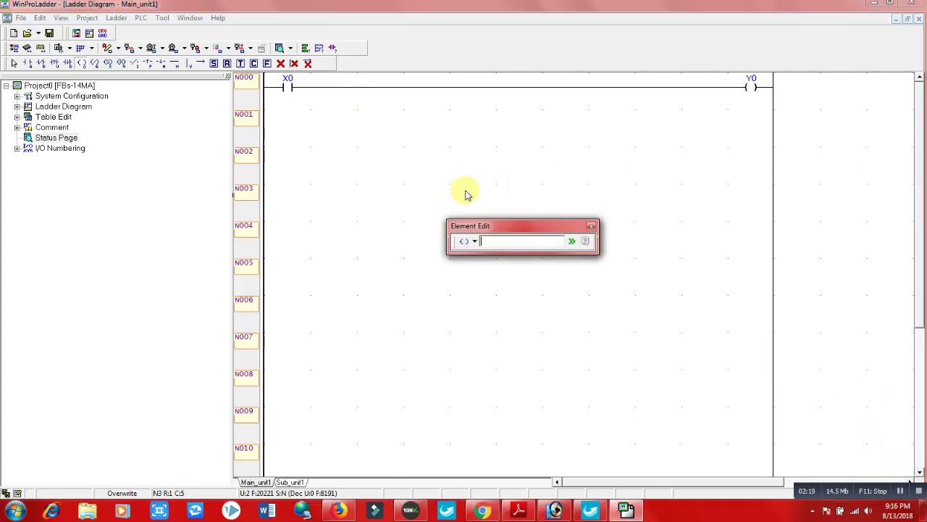
pyautogui.click(591, 225)
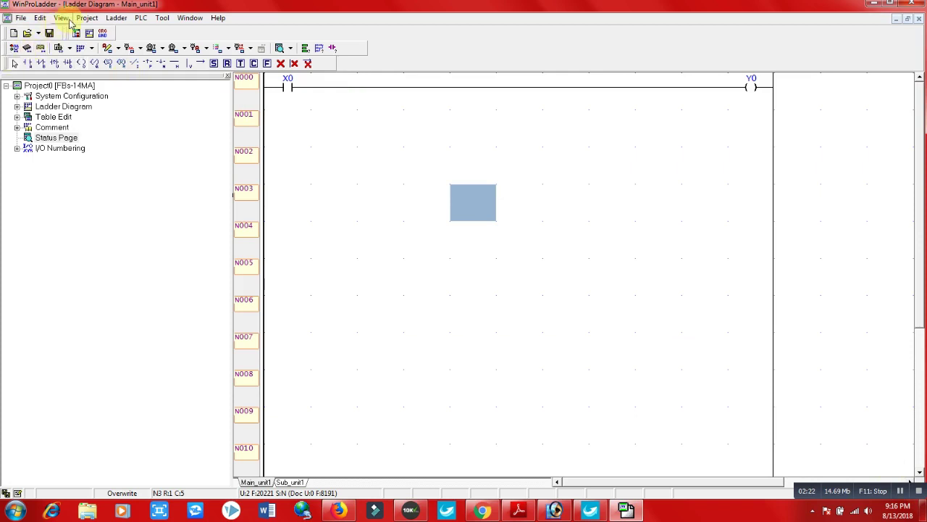
pyautogui.click(139, 18)
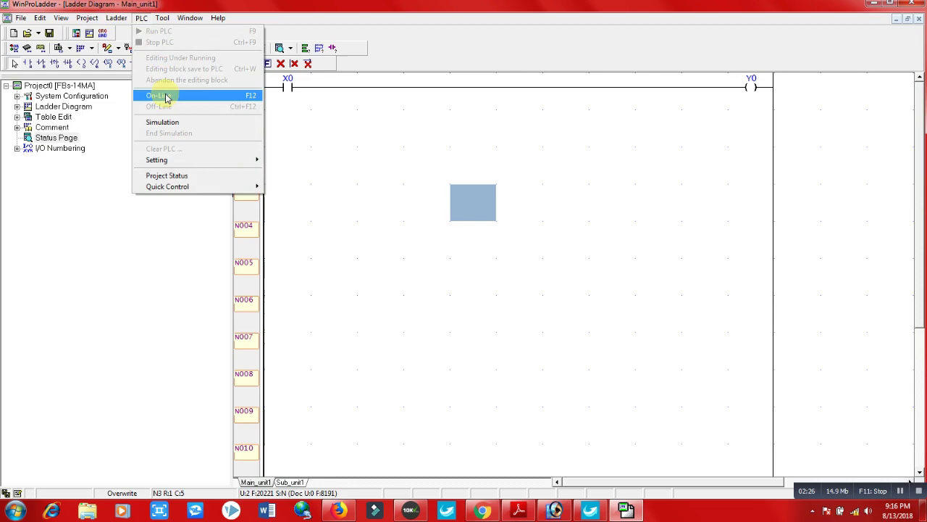
pyautogui.click(190, 95)
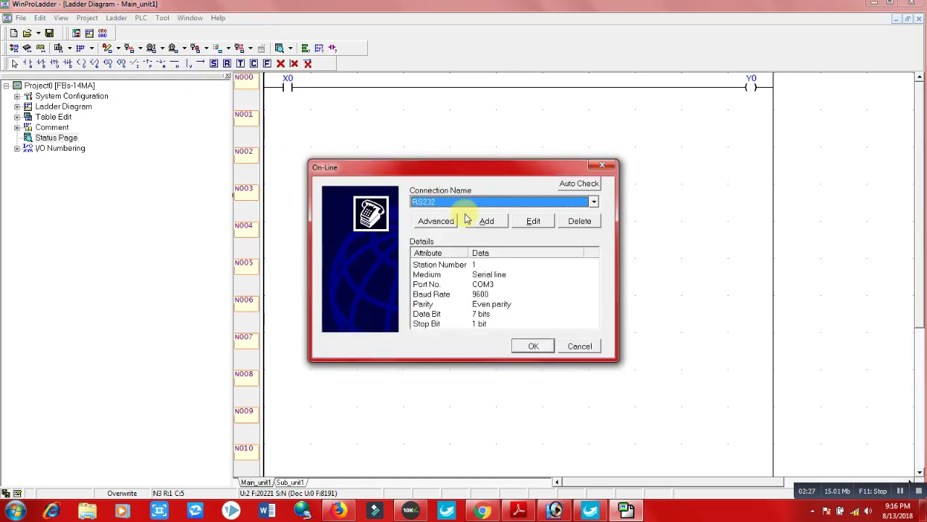
pyautogui.click(579, 185)
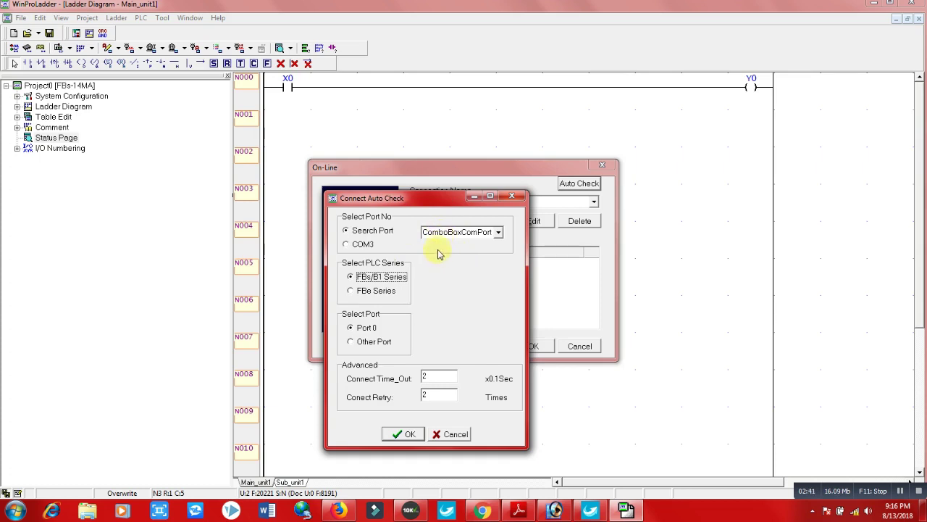
pyautogui.doubleClick(431, 235)
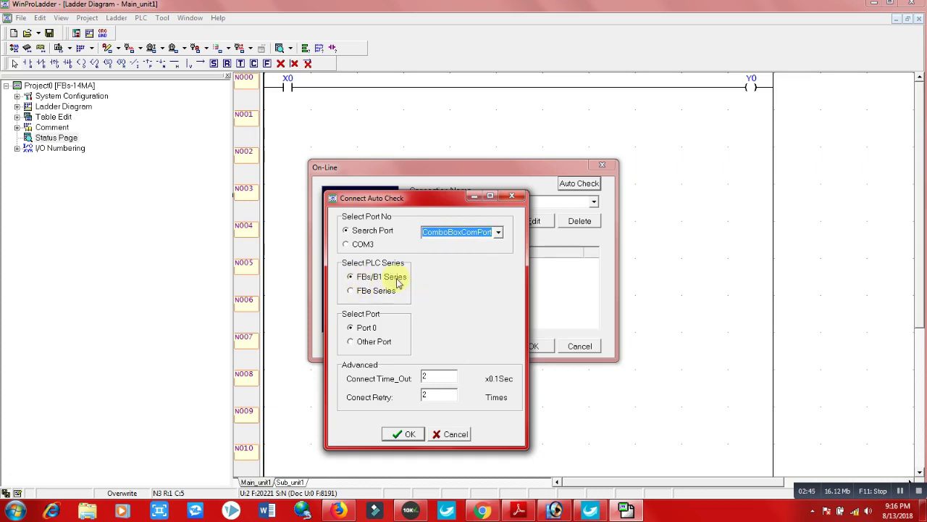
pyautogui.click(405, 435)
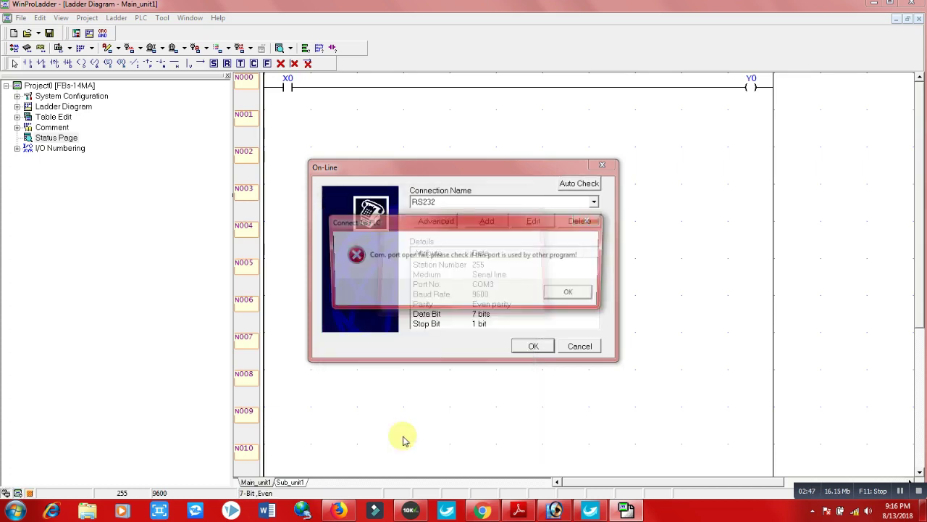
pyautogui.click(572, 294)
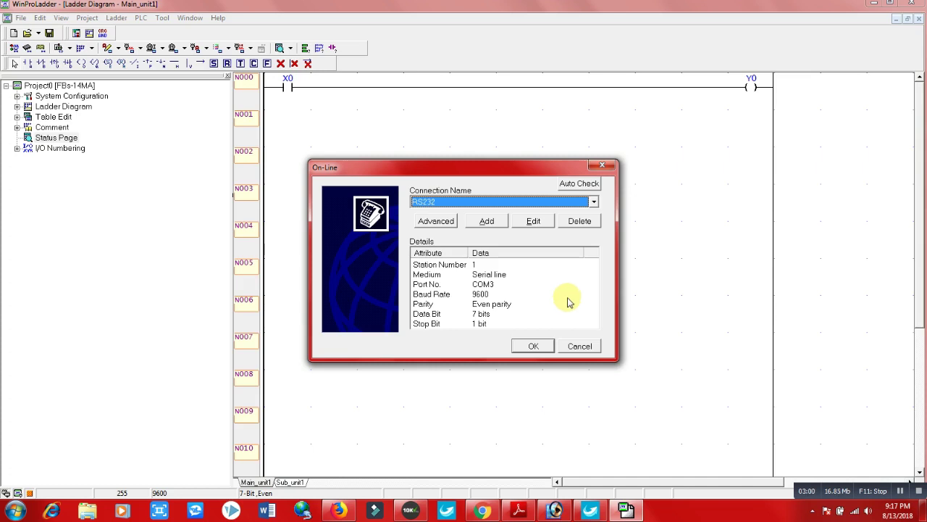
pyautogui.click(580, 186)
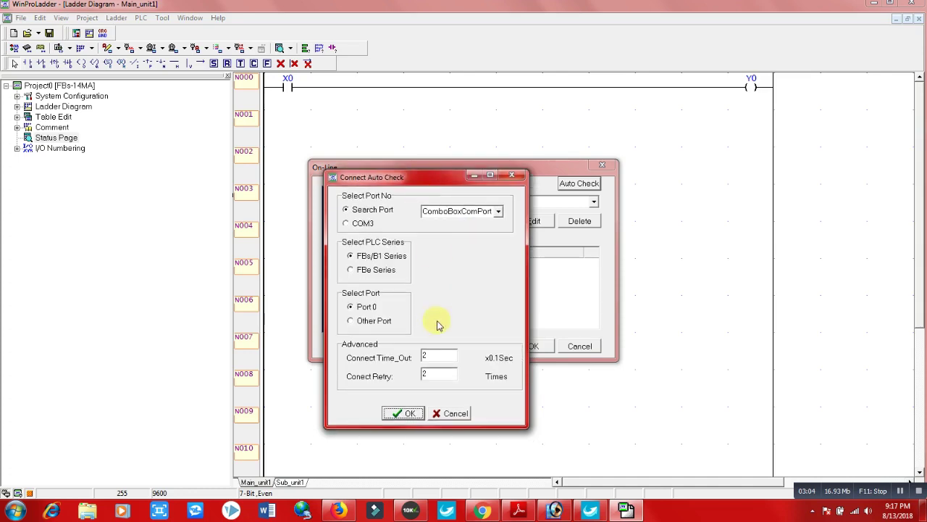
pyautogui.click(450, 412)
pyautogui.click(587, 346)
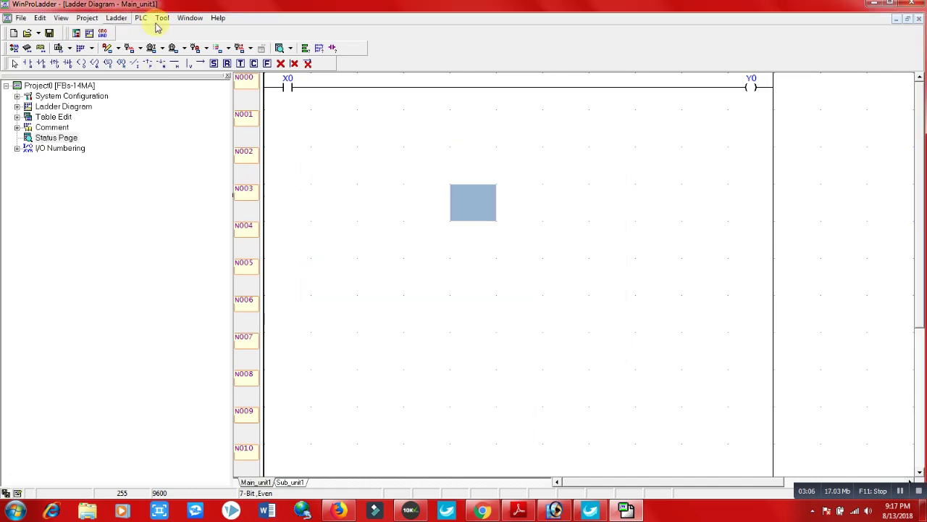
pyautogui.click(141, 18)
pyautogui.click(157, 96)
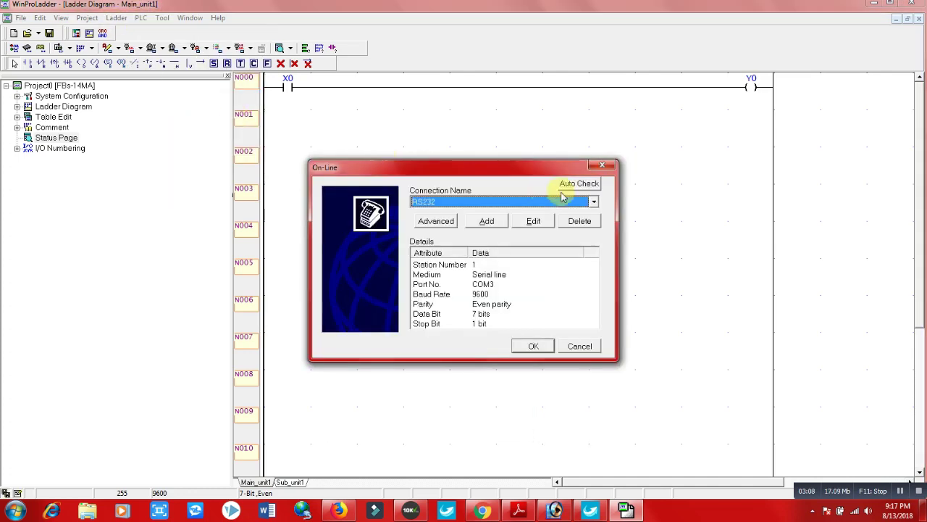
pyautogui.click(589, 187)
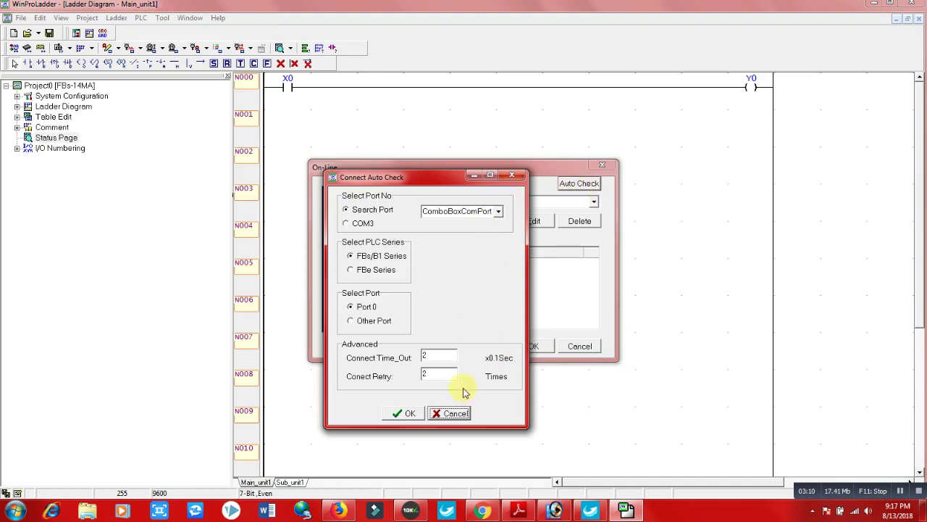
pyautogui.click(405, 413)
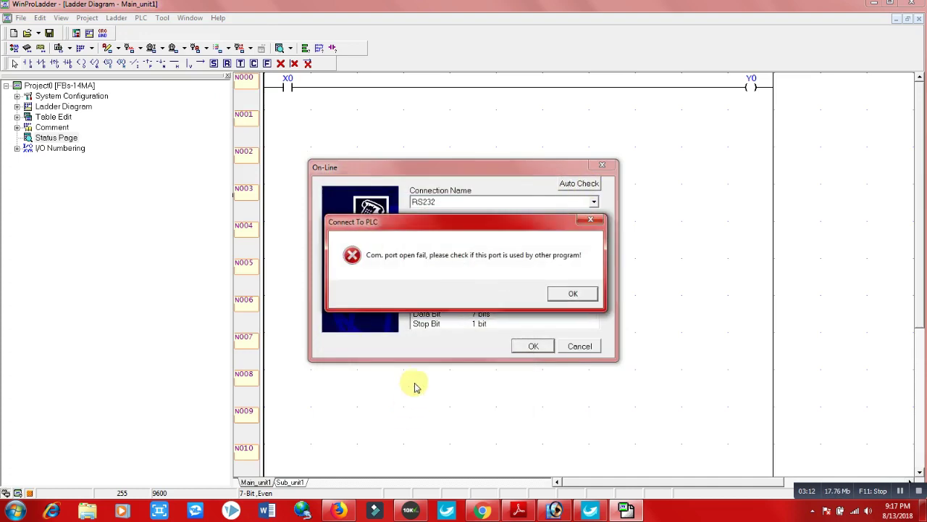
pyautogui.click(582, 292)
pyautogui.click(579, 346)
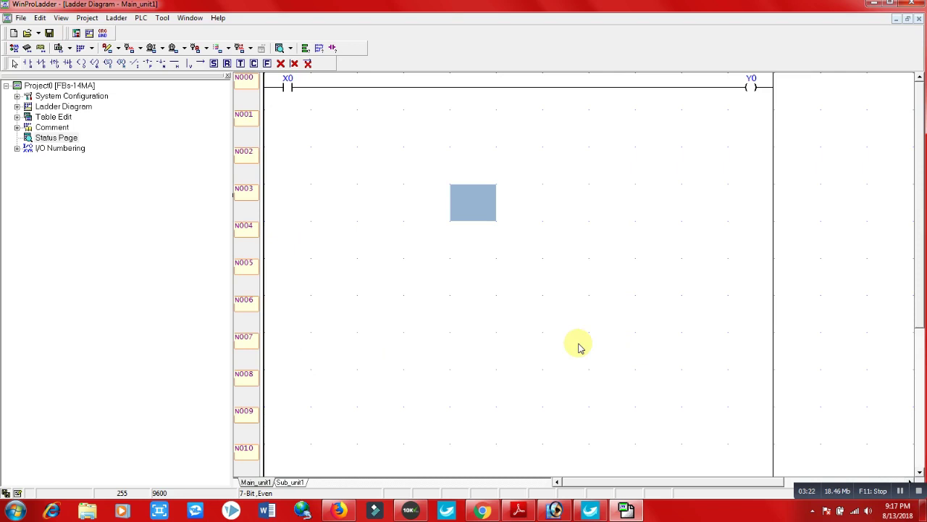
# Go online using Auto Check on the COM3 USB-SERIAL CH340 port and confirm the connection.
pyautogui.click(269, 132)
pyautogui.click(143, 20)
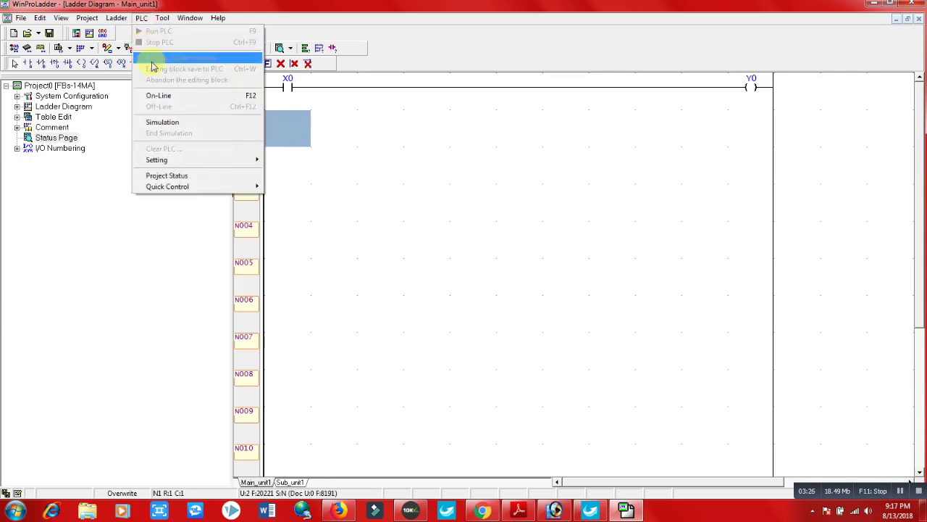
pyautogui.click(162, 97)
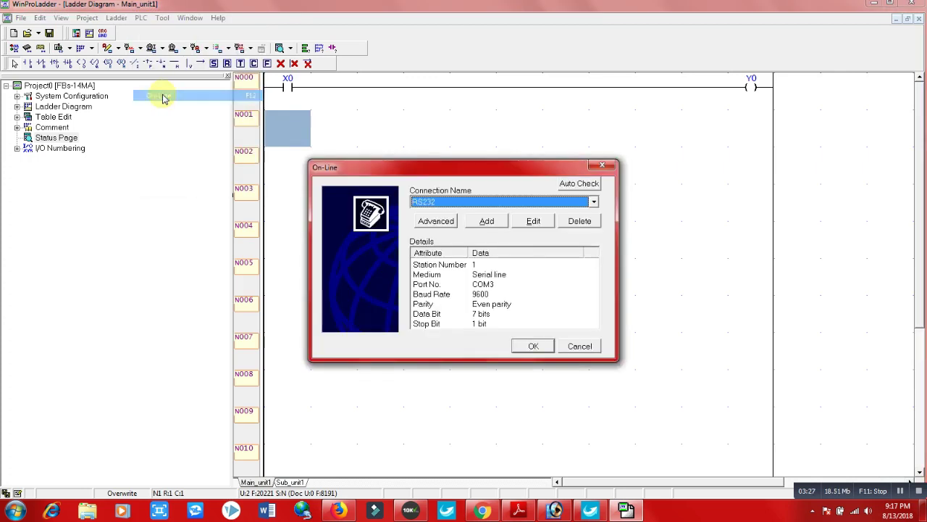
pyautogui.click(586, 185)
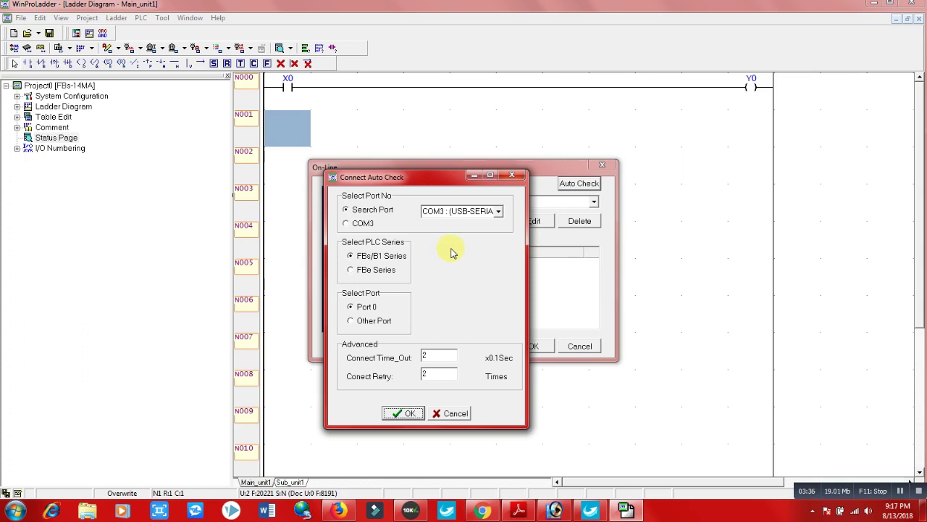
pyautogui.click(425, 211)
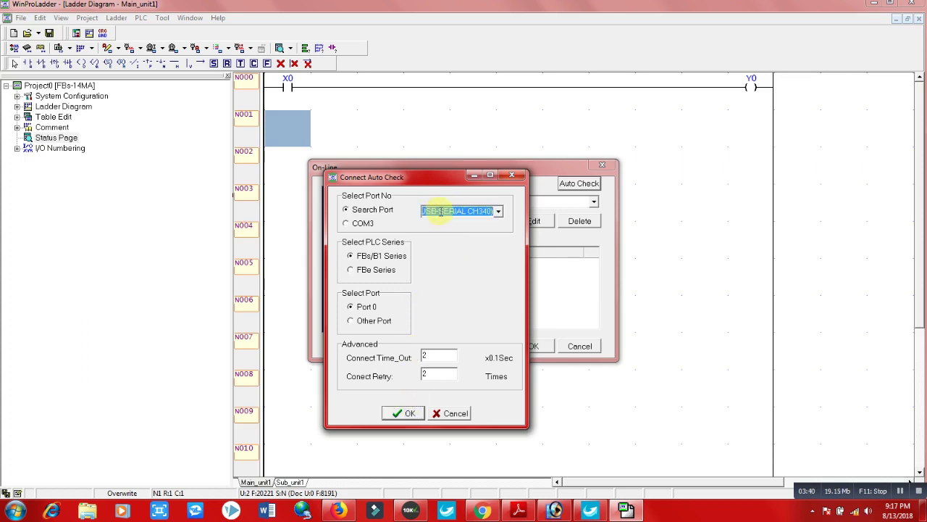
pyautogui.click(403, 414)
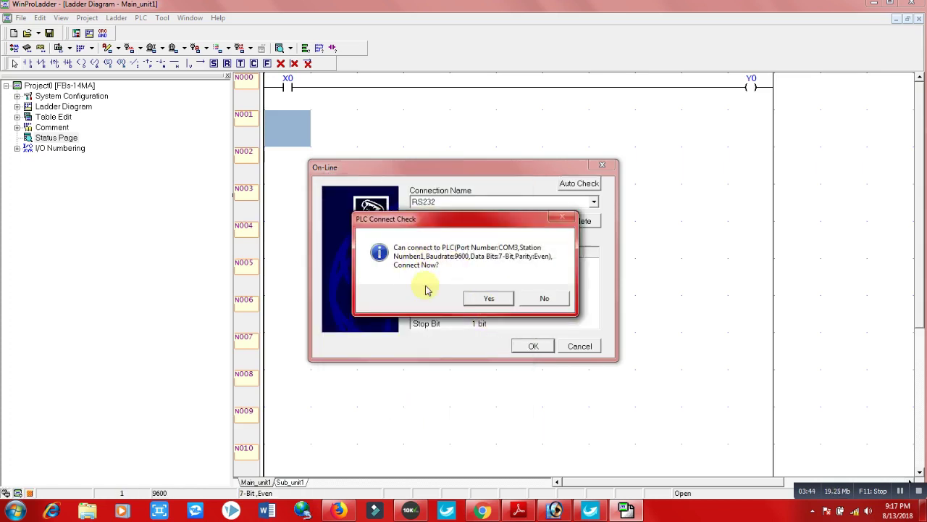
pyautogui.click(487, 299)
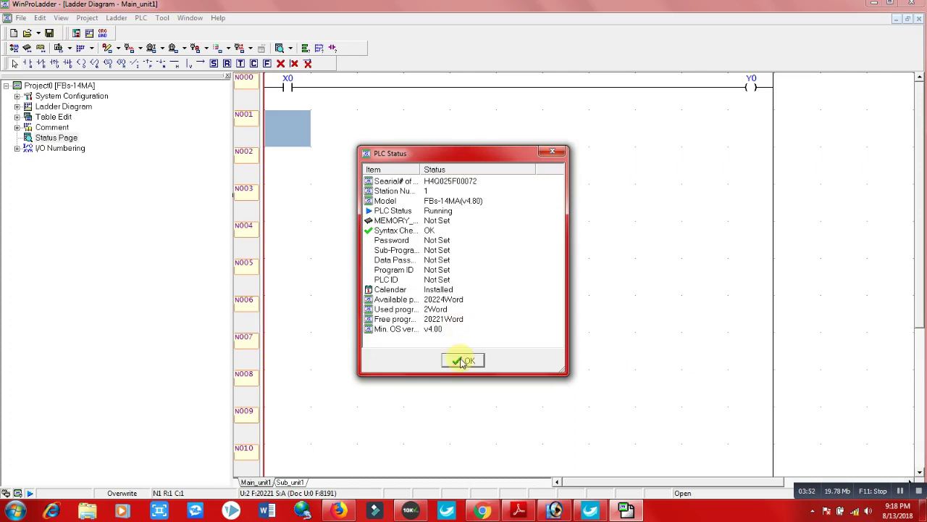
# Review the serial number, password and sub-program entries in PLC Status, then close it.
pyautogui.click(439, 182)
pyautogui.click(422, 259)
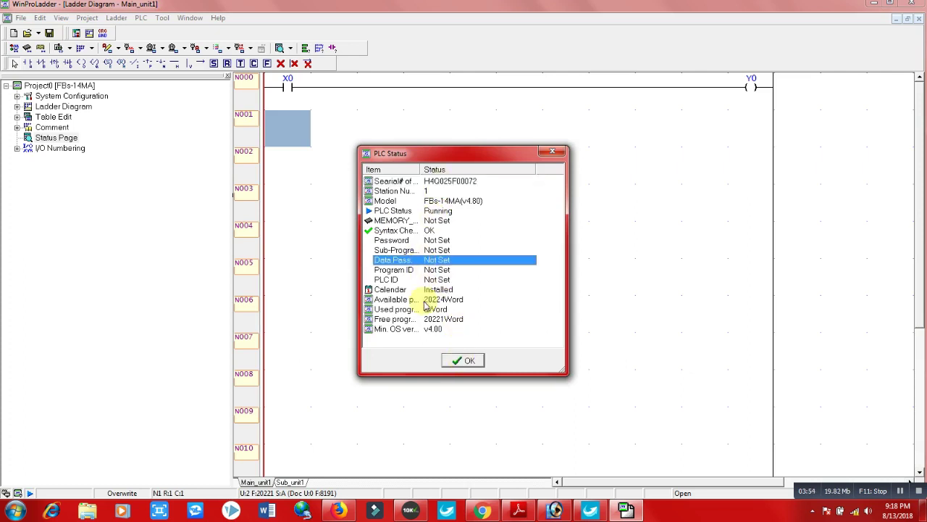
pyautogui.click(407, 240)
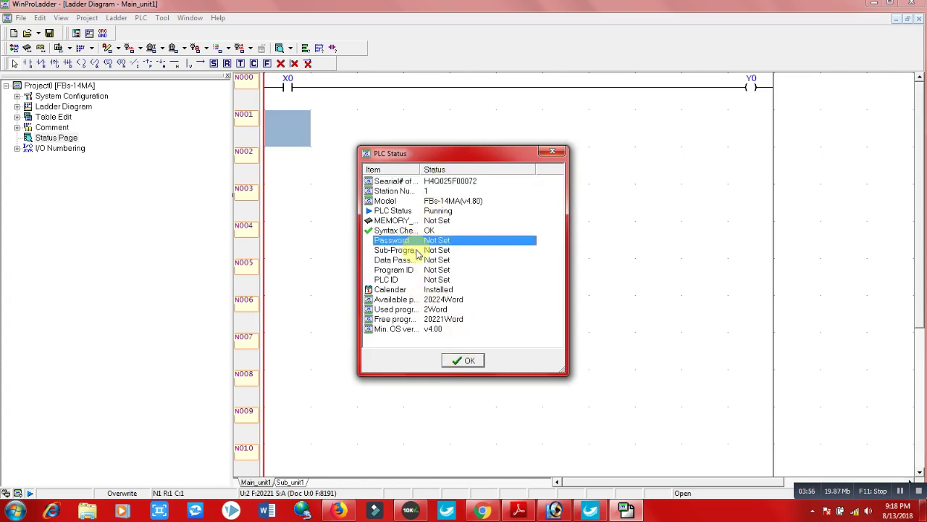
pyautogui.click(416, 252)
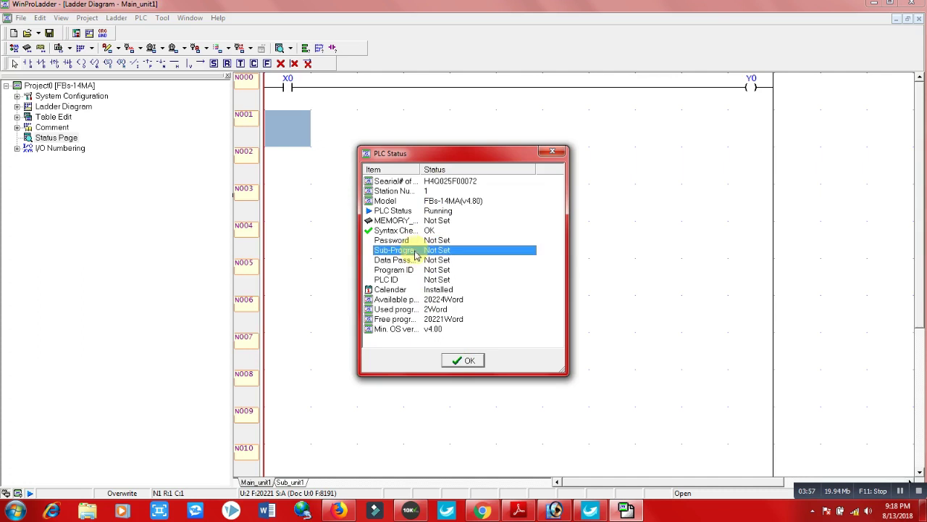
pyautogui.click(413, 291)
pyautogui.click(468, 362)
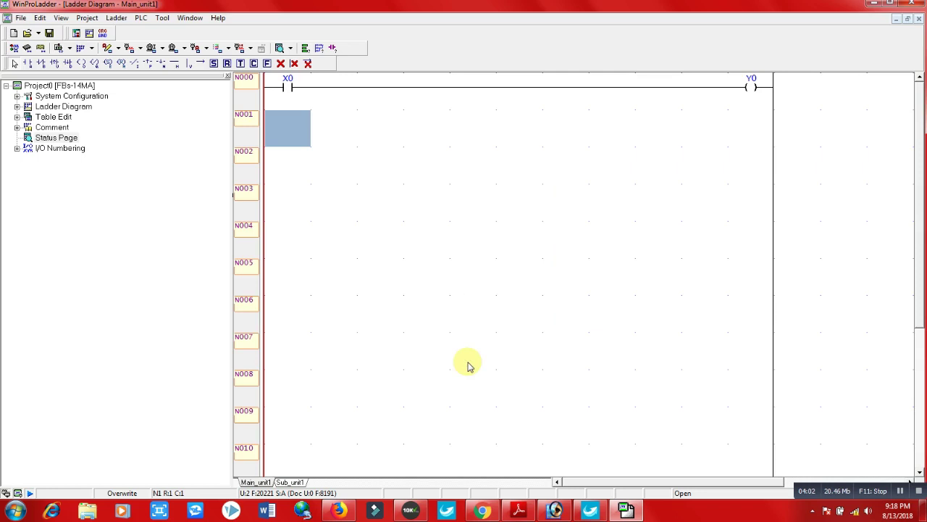
# Stop the running PLC and confirm the stop.
pyautogui.click(373, 193)
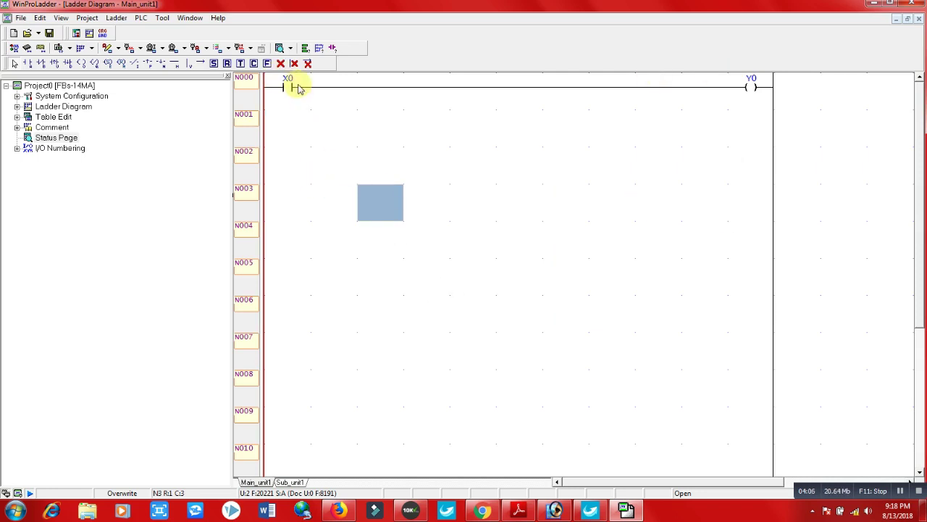
pyautogui.click(280, 162)
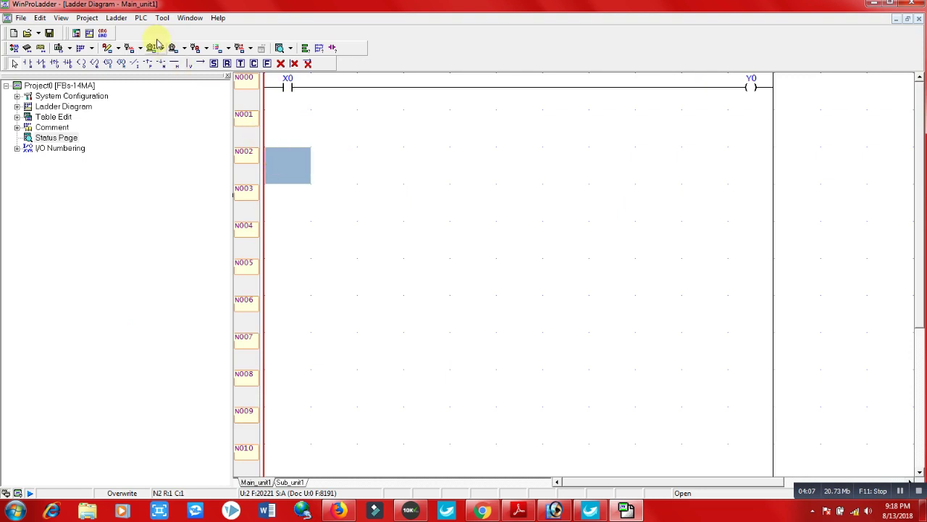
pyautogui.click(142, 19)
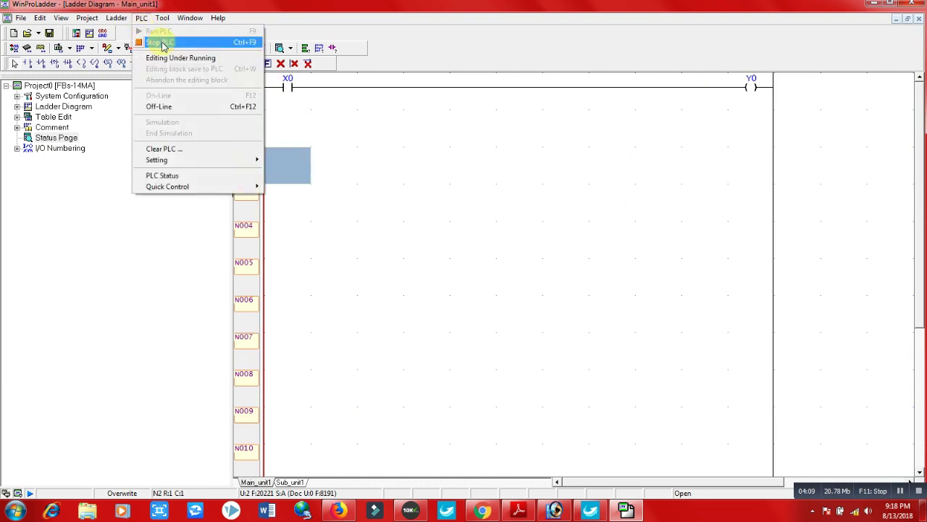
pyautogui.click(161, 43)
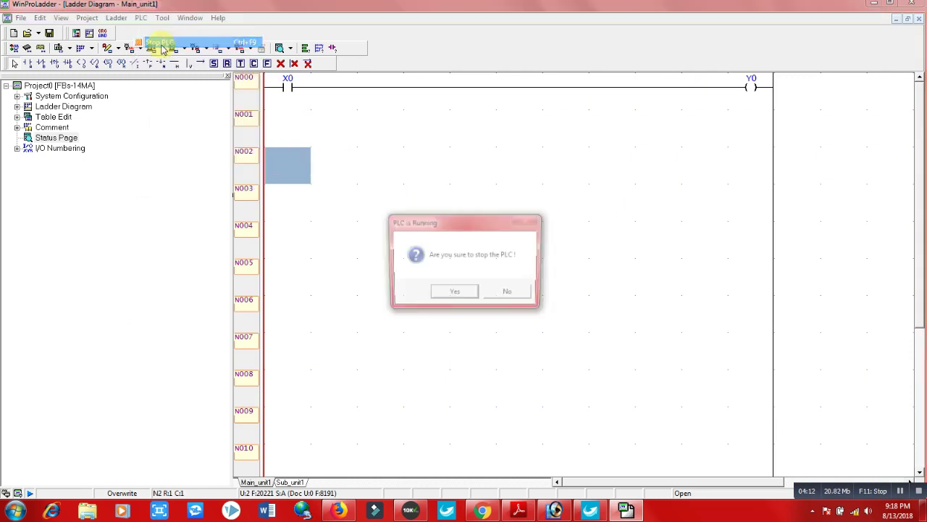
pyautogui.click(457, 294)
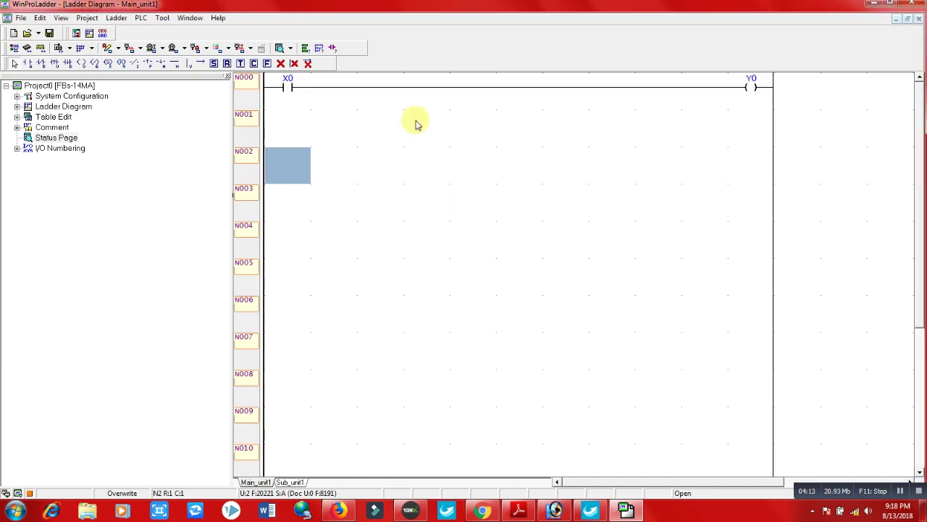
# Set the PLC running again and confirm.
pyautogui.click(427, 128)
pyautogui.click(140, 18)
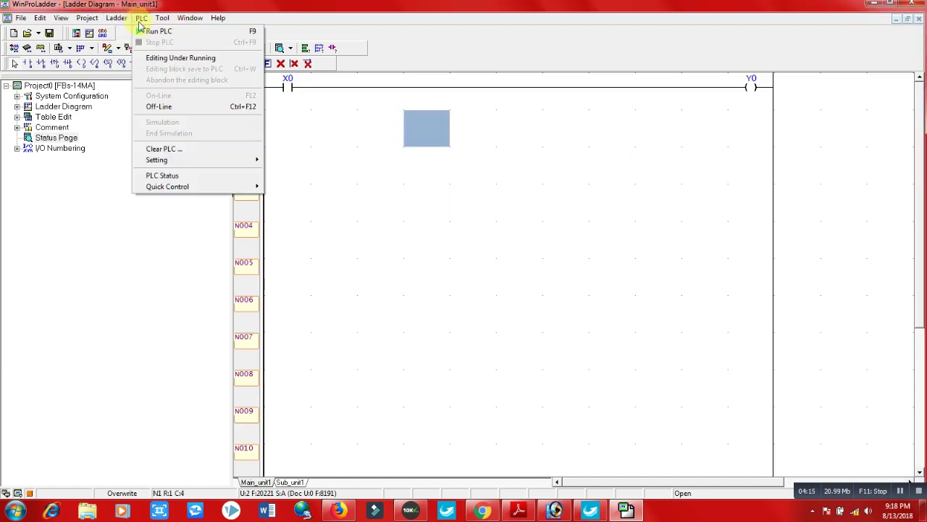
pyautogui.click(176, 31)
pyautogui.click(452, 293)
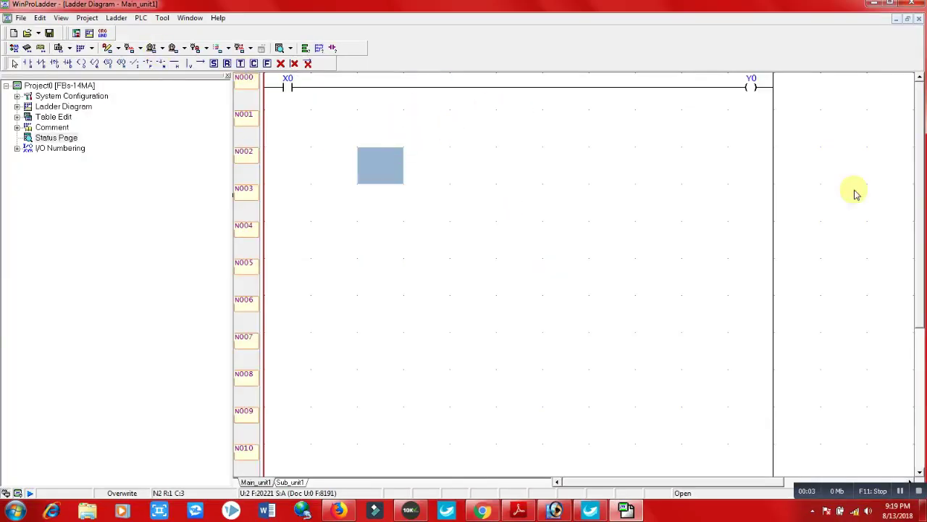
# Stop the PLC, confirm it, and take the project off-line.
pyautogui.click(141, 20)
pyautogui.click(180, 45)
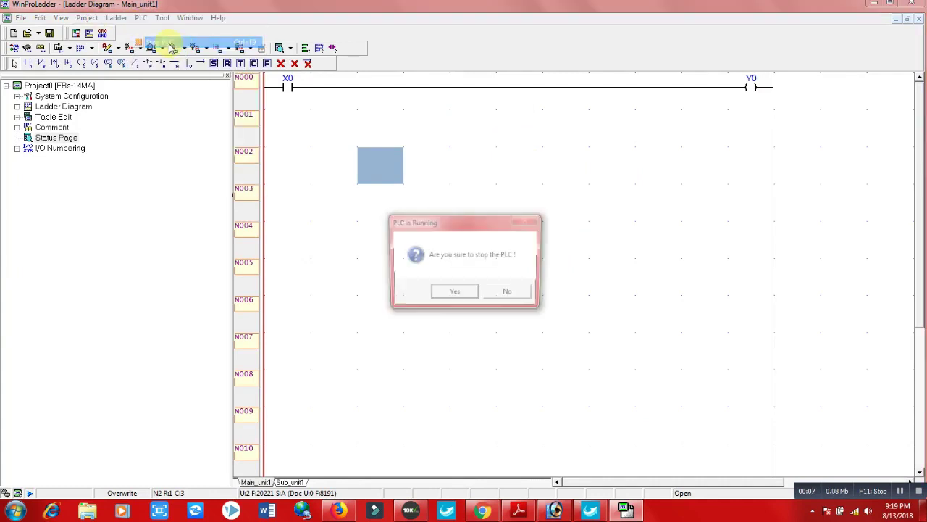
pyautogui.click(454, 295)
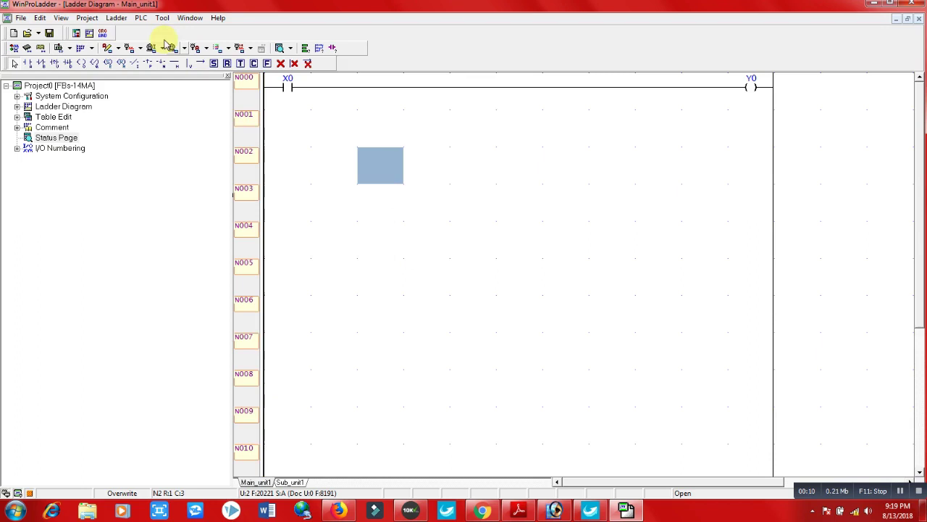
pyautogui.click(140, 20)
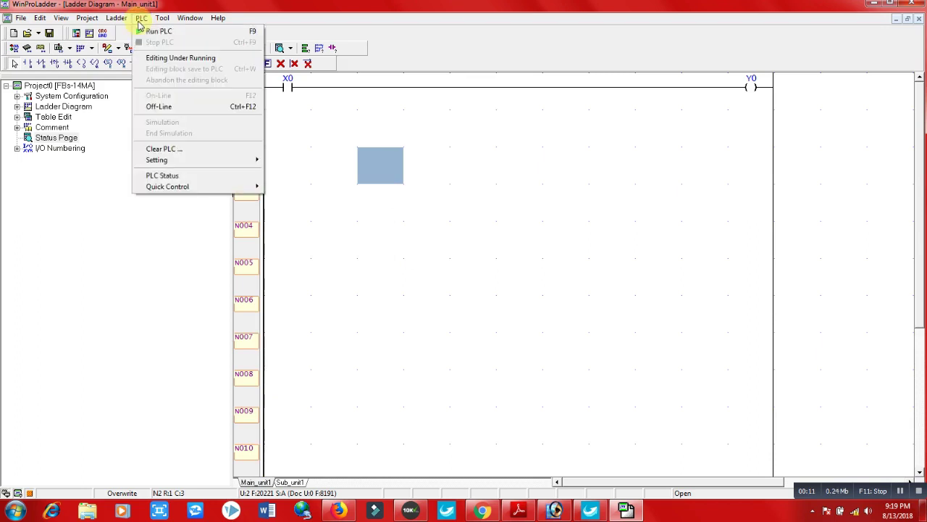
pyautogui.click(165, 109)
# Draw a vertical branch after X0 and place a Y3 output coil on the new row.
pyautogui.click(478, 189)
pyautogui.click(365, 94)
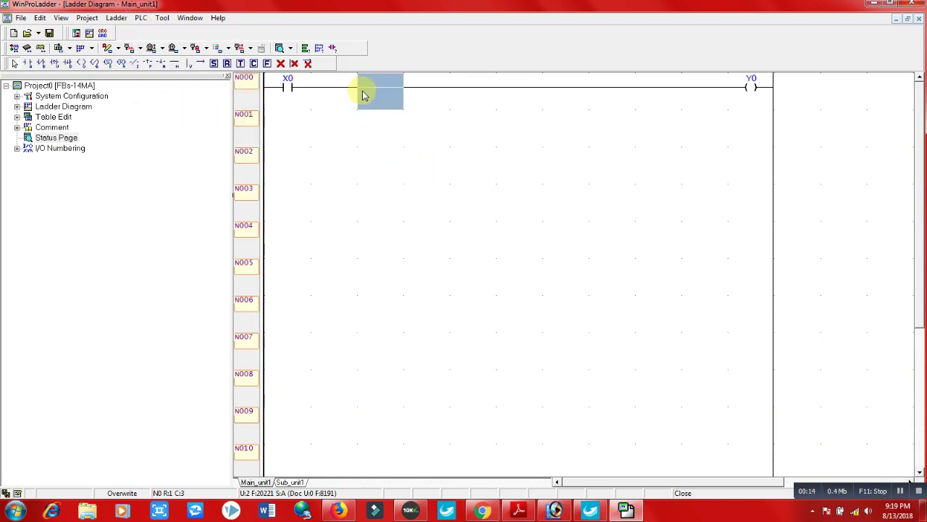
pyautogui.click(189, 65)
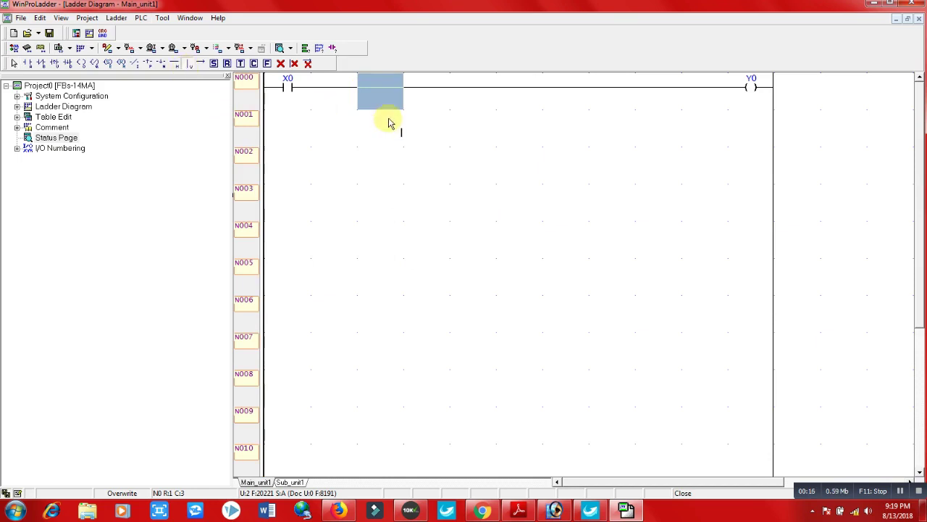
pyautogui.click(379, 104)
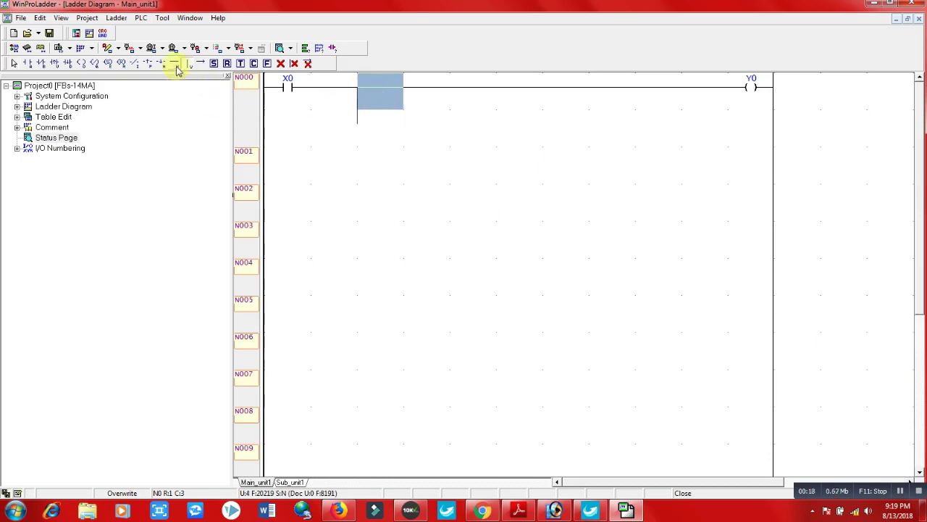
pyautogui.click(364, 129)
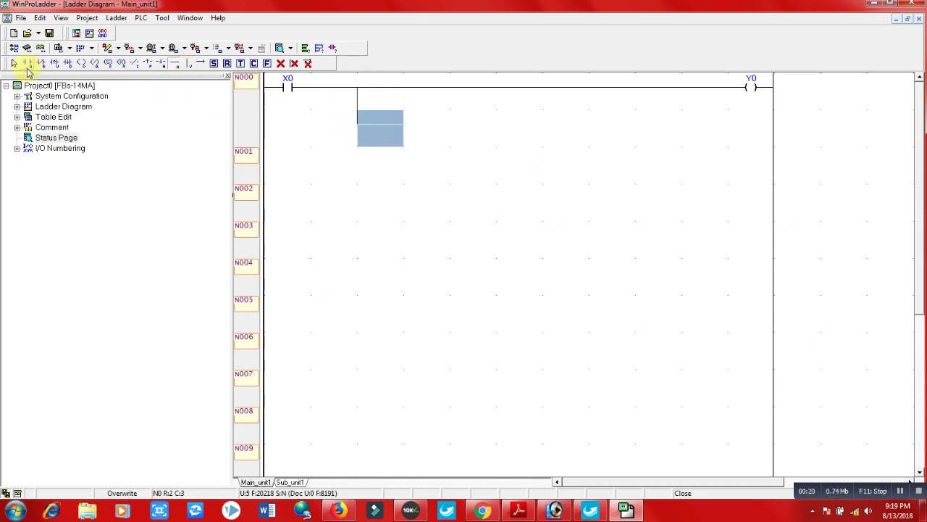
pyautogui.click(86, 66)
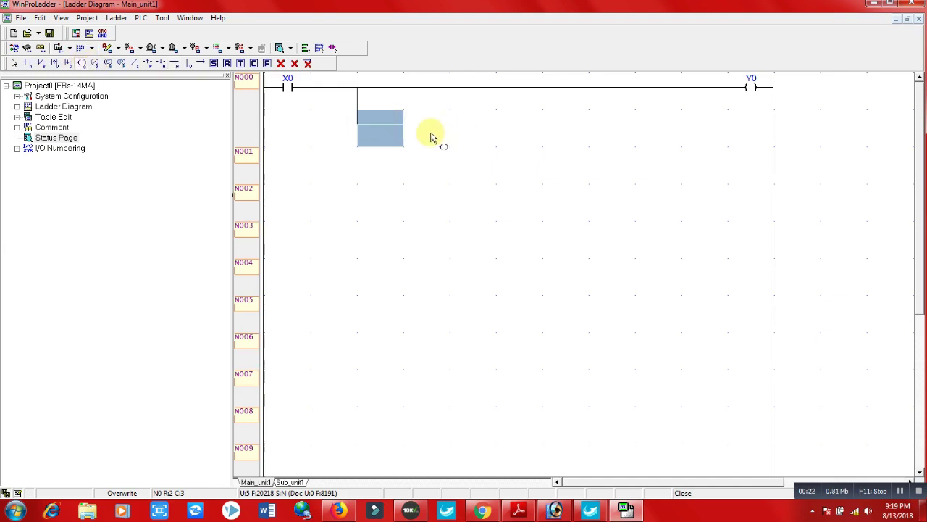
pyautogui.click(430, 137)
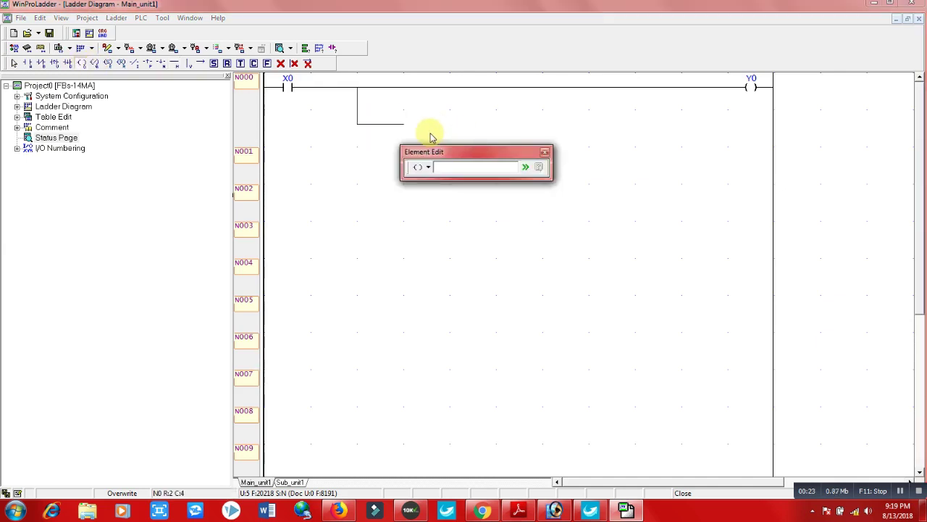
pyautogui.press('Return')
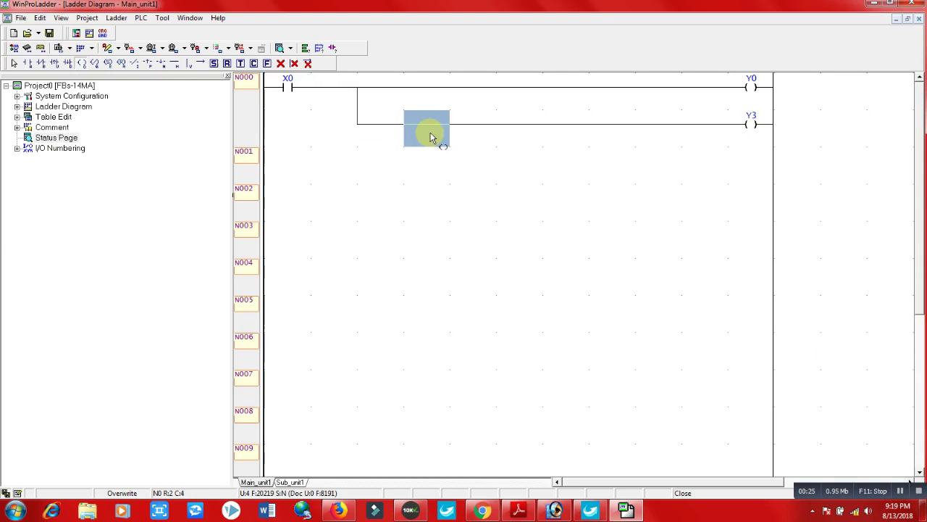
# Go online via Auto Check, reload the edited program into the FBs-14MA, and close PLC Status.
pyautogui.click(139, 19)
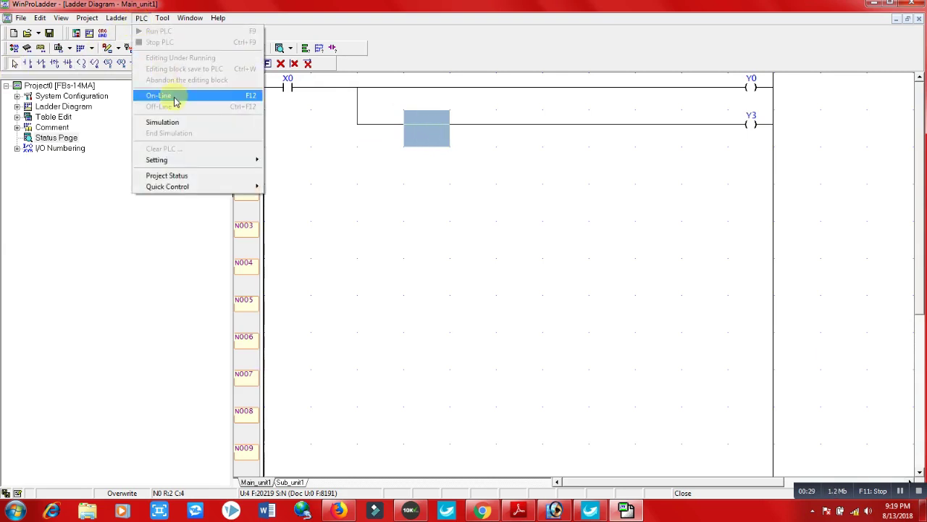
pyautogui.click(173, 97)
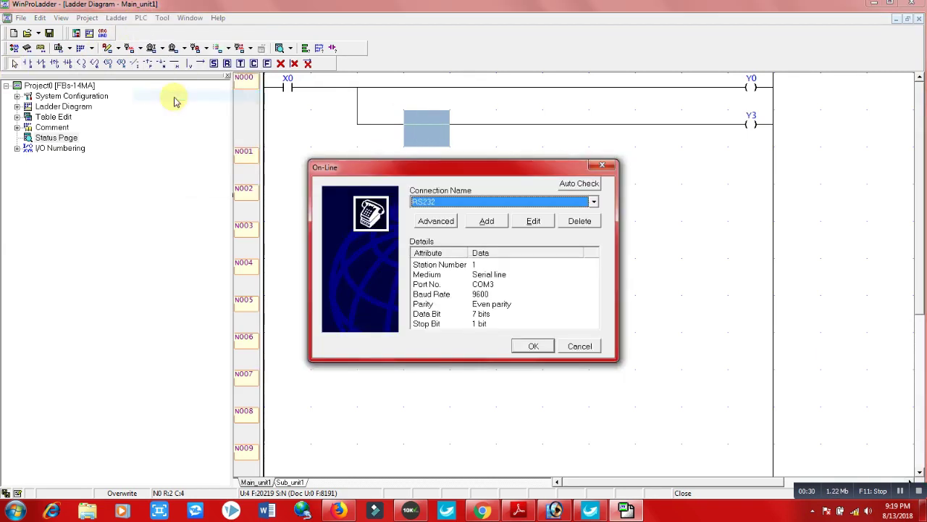
pyautogui.click(583, 187)
pyautogui.click(408, 411)
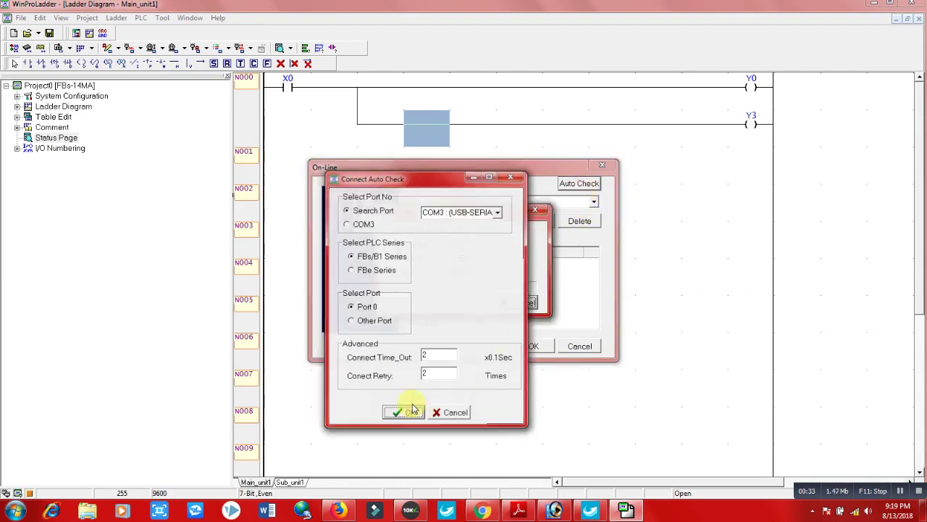
pyautogui.click(490, 298)
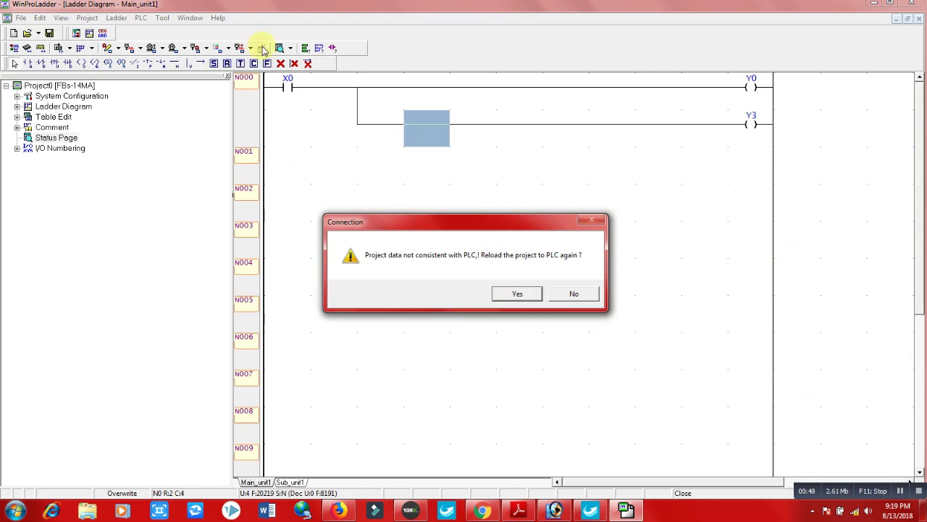
pyautogui.click(518, 294)
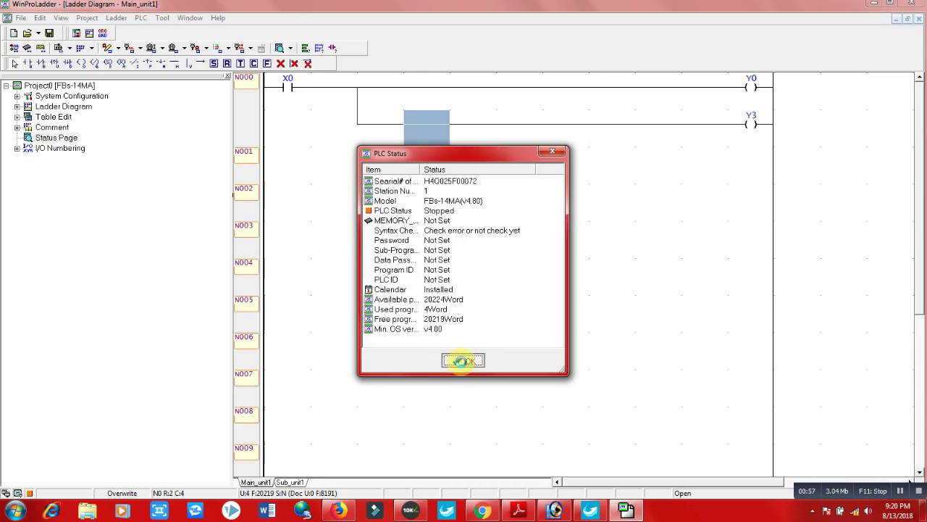
pyautogui.click(463, 360)
pyautogui.click(522, 216)
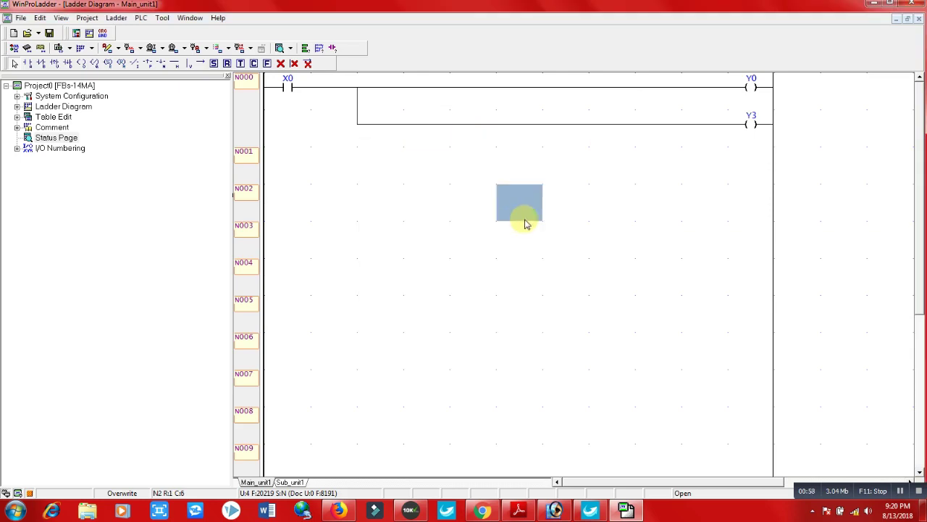
pyautogui.click(429, 201)
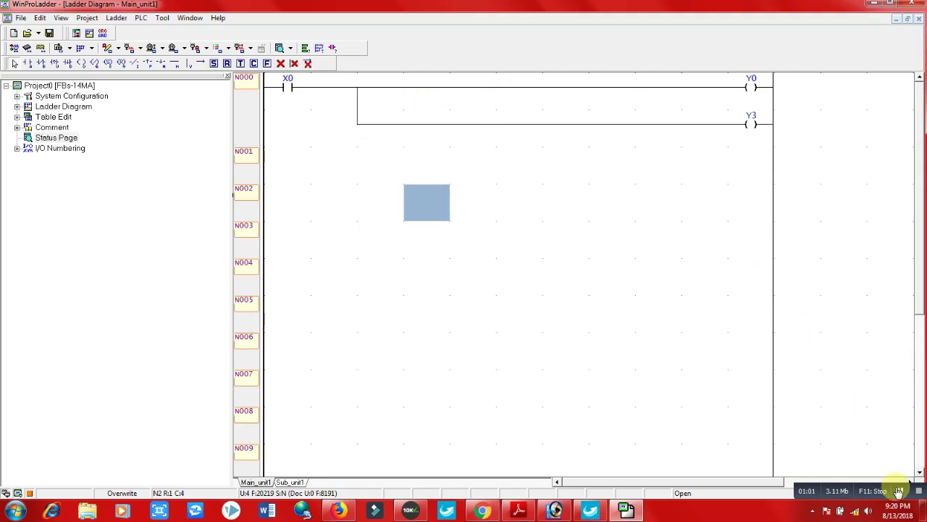